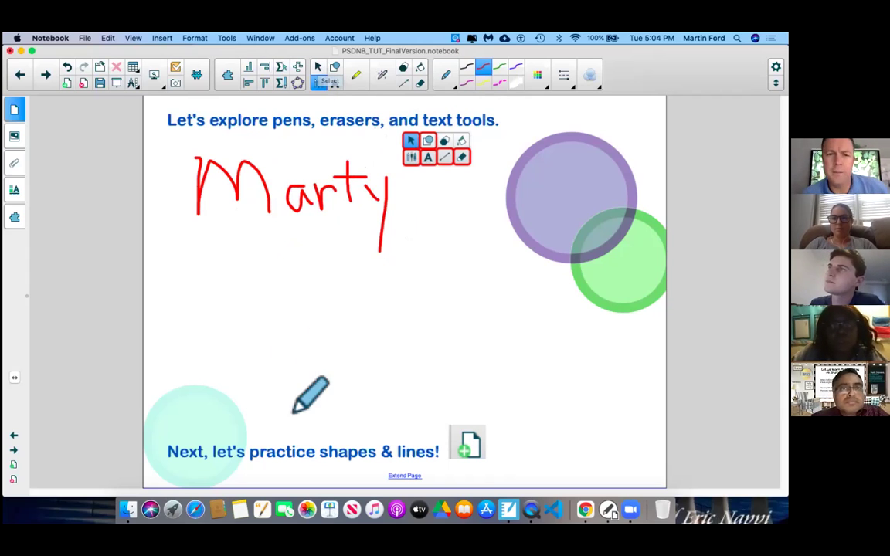
pyautogui.click(321, 70)
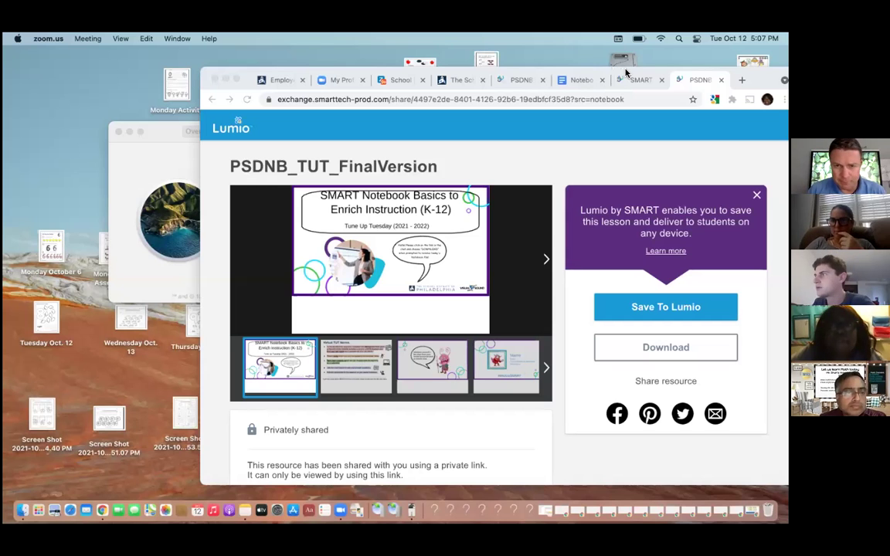
# - Move the browser window off the hard drive icon on the desktop and open the Downloads folder from that drive
pyautogui.moveTo(626, 73); pyautogui.dragTo(401, 105)
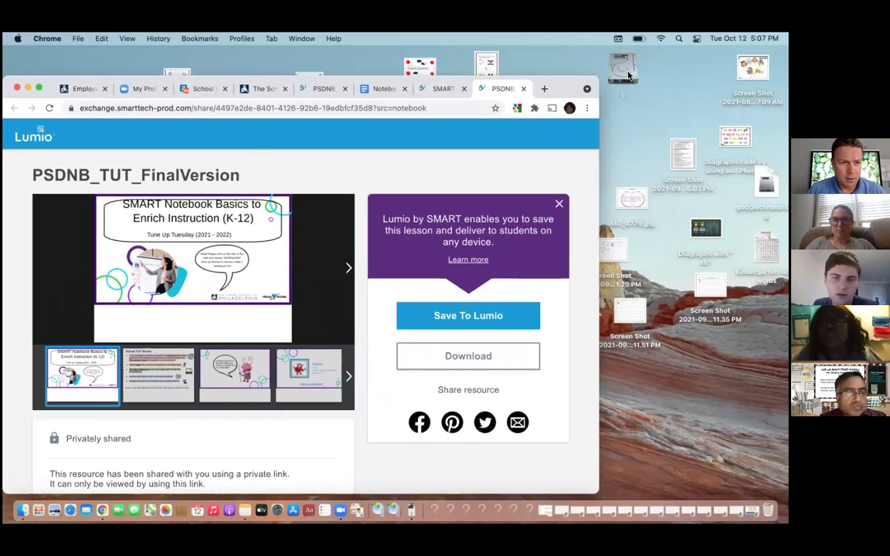
pyautogui.doubleClick(624, 71)
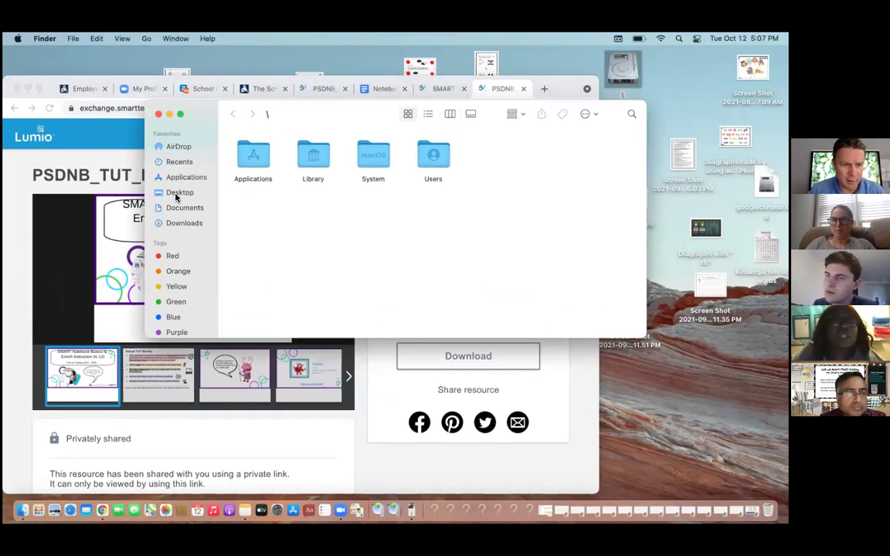
pyautogui.click(179, 223)
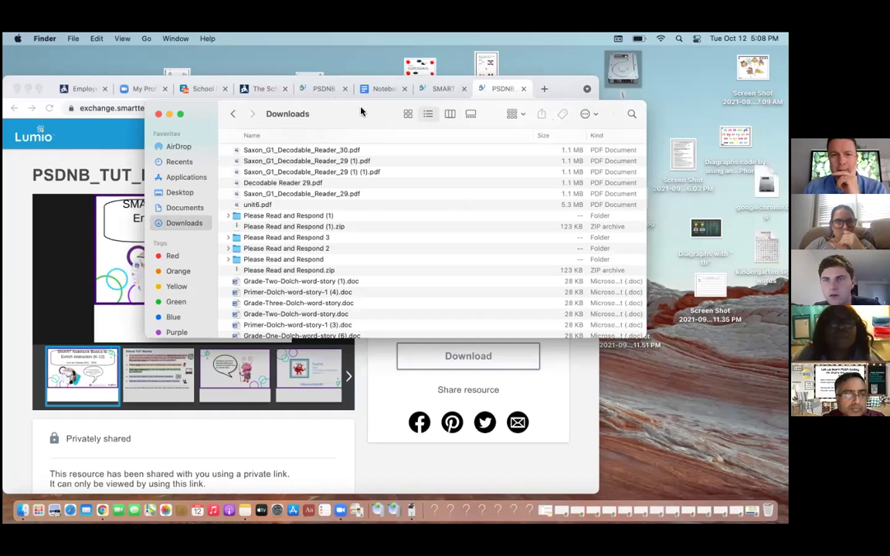
# - Reveal the Date Added column, check the Downloads files sorted by it in both directions, and close the Downloads window
pyautogui.moveTo(360, 113); pyautogui.dragTo(308, 116)
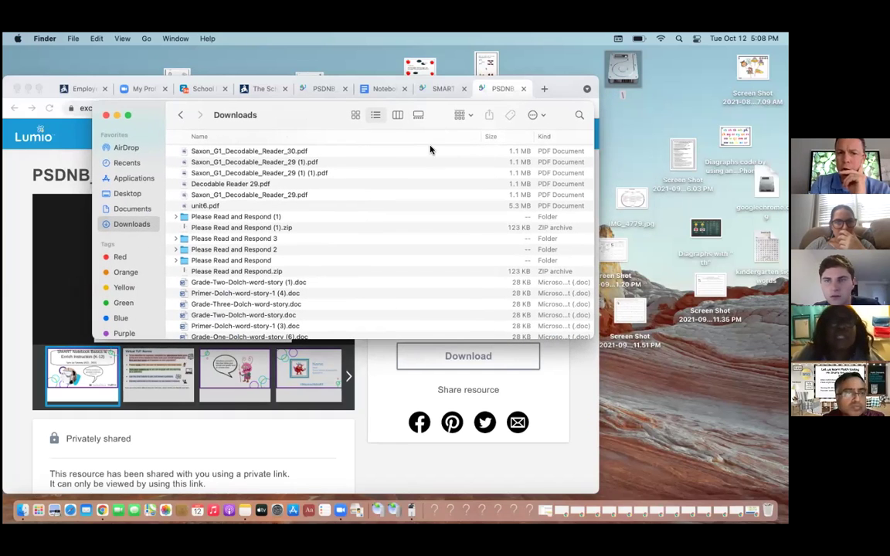
pyautogui.moveTo(594, 139); pyautogui.dragTo(538, 122)
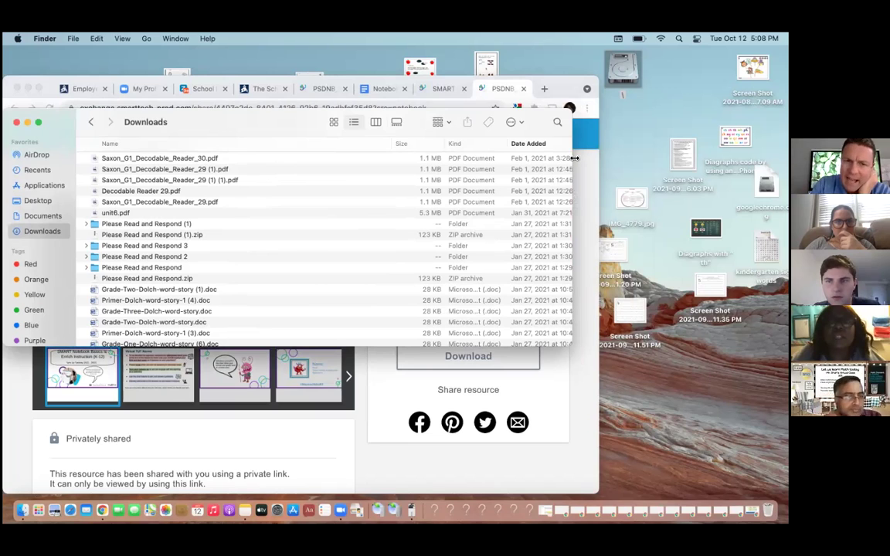
pyautogui.click(524, 144)
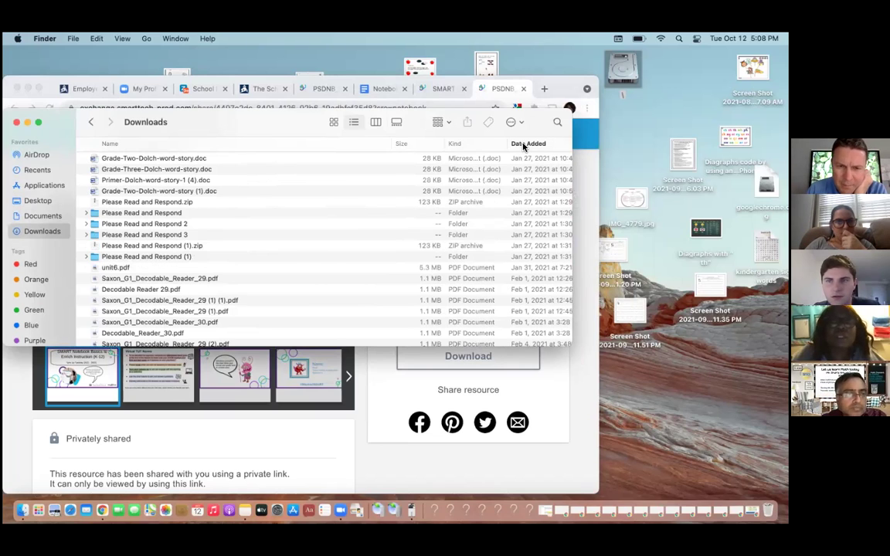
pyautogui.click(524, 144)
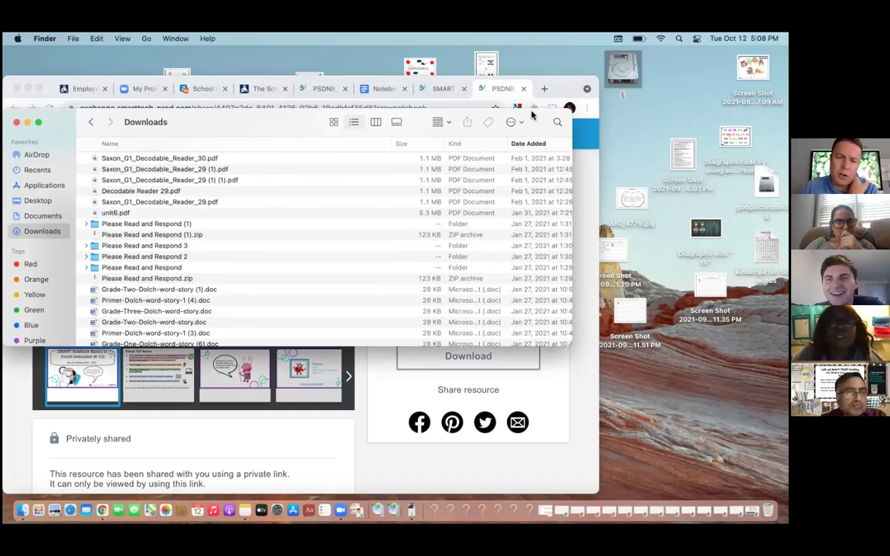
pyautogui.moveTo(538, 131); pyautogui.dragTo(435, 382)
pyautogui.moveTo(20, 371); pyautogui.dragTo(157, 315)
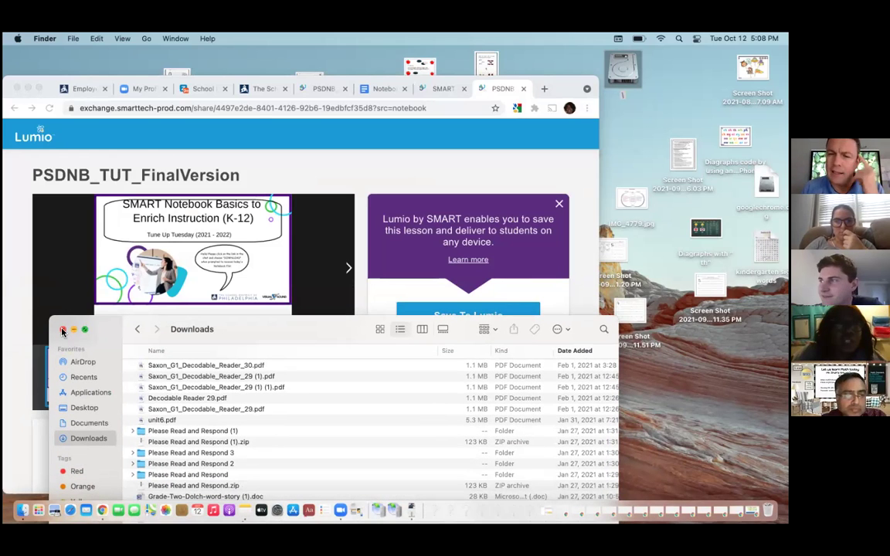
pyautogui.click(63, 329)
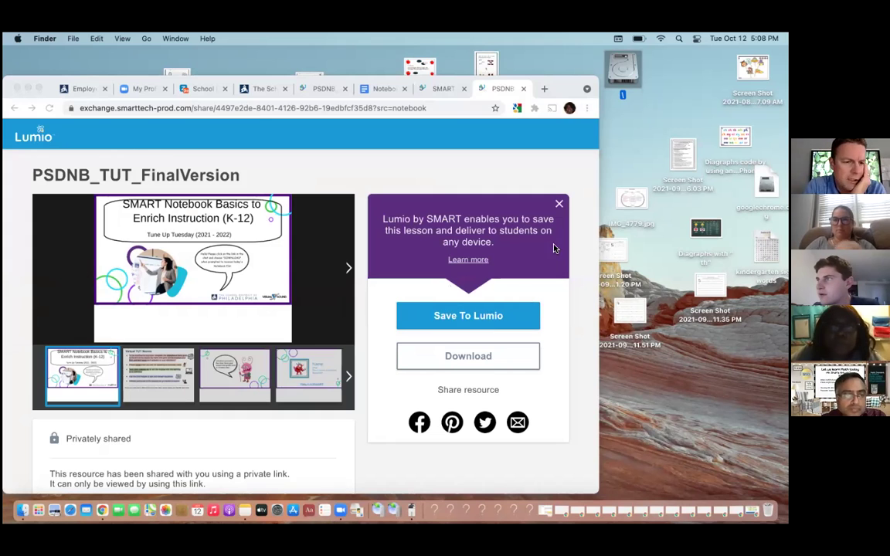
# - Look through both Launchpad pages of installed applications and return to the shared Lumio lesson page
pyautogui.moveTo(564, 88); pyautogui.dragTo(621, 76)
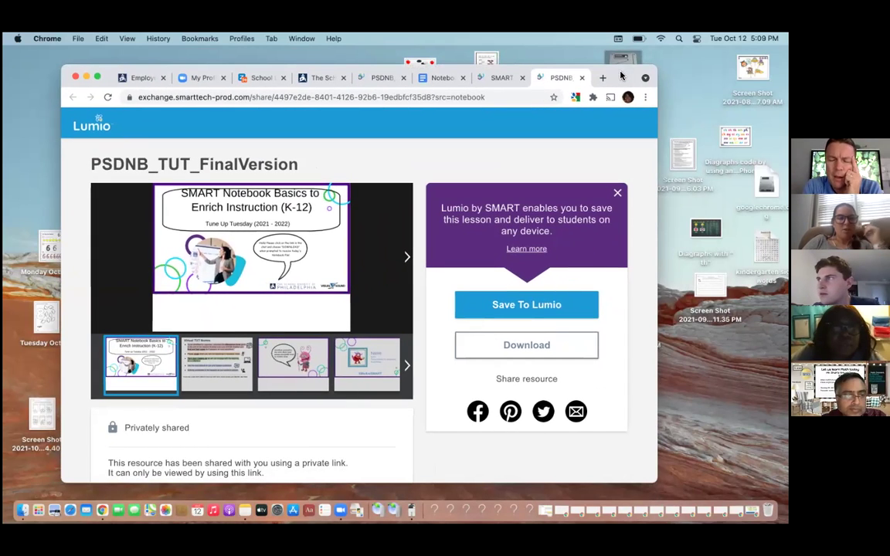
pyautogui.moveTo(621, 76); pyautogui.dragTo(614, 80)
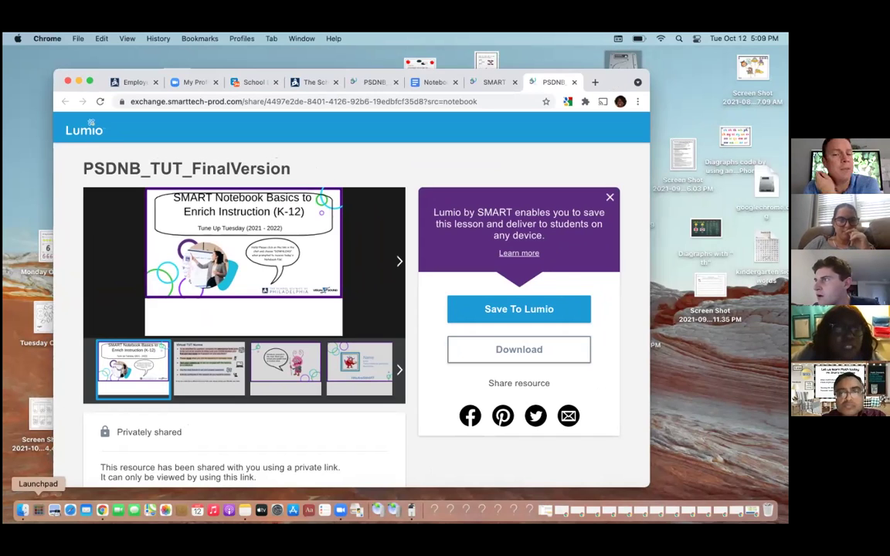
pyautogui.click(38, 509)
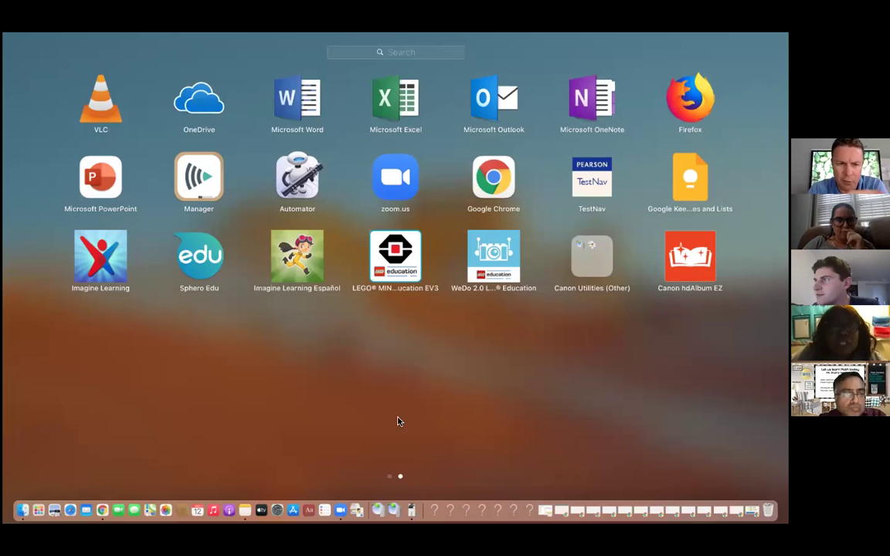
pyautogui.click(389, 477)
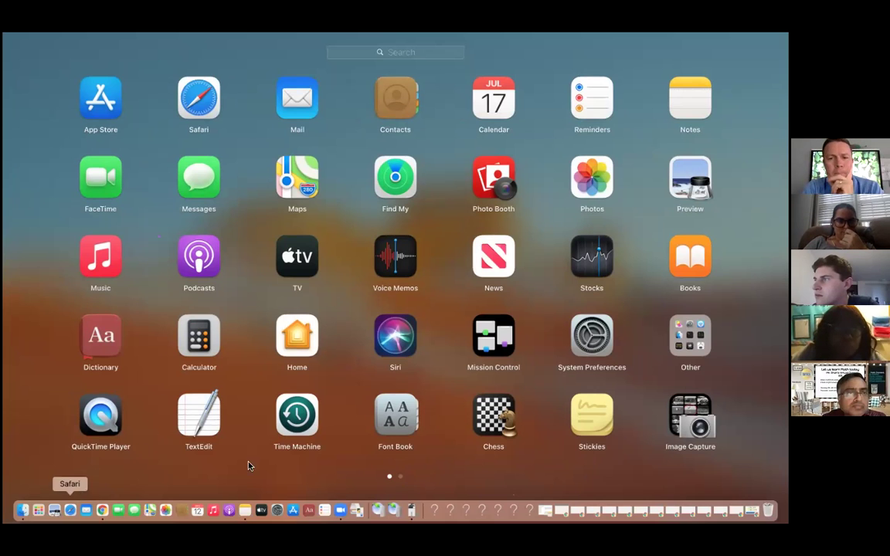
pyautogui.click(175, 281)
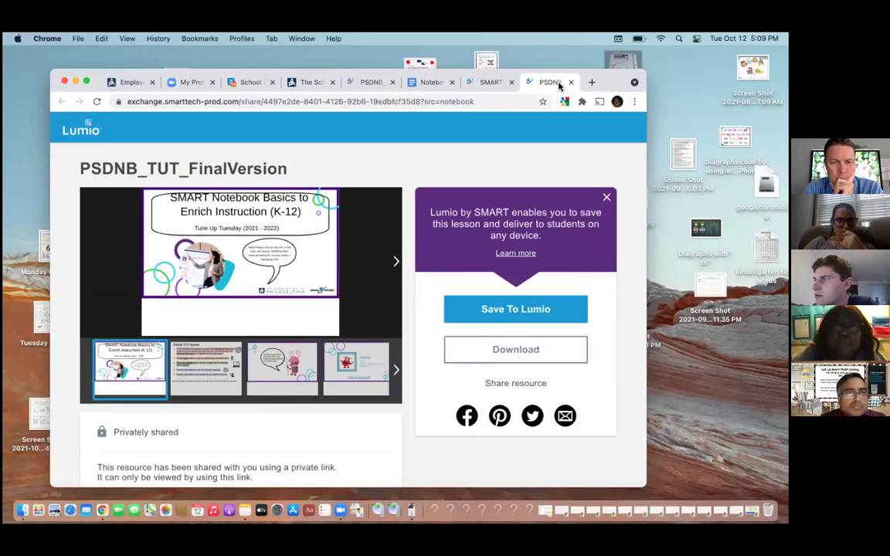
pyautogui.moveTo(608, 85); pyautogui.dragTo(544, 82)
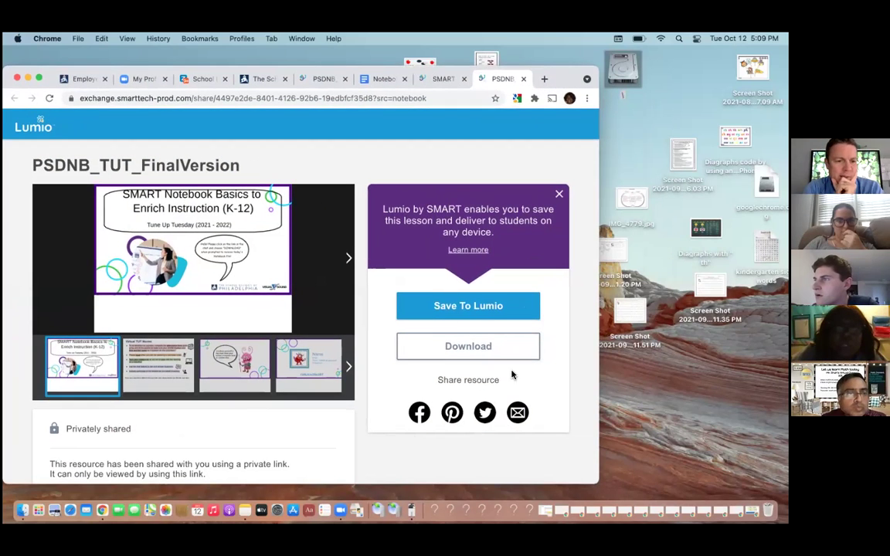
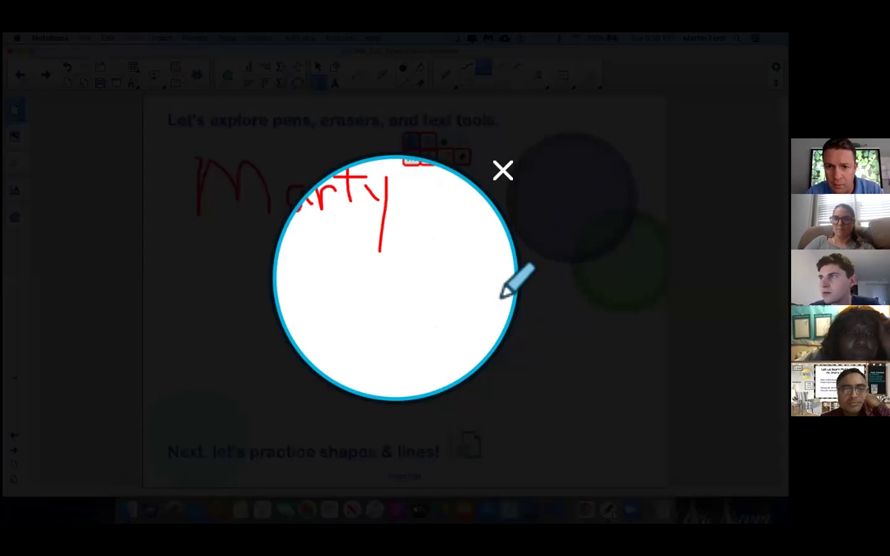
# - In SMART Notebook, move the spotlight up to the toolbar to show the list of pen types, and close the spotlight
pyautogui.moveTo(572, 297); pyautogui.dragTo(587, 129)
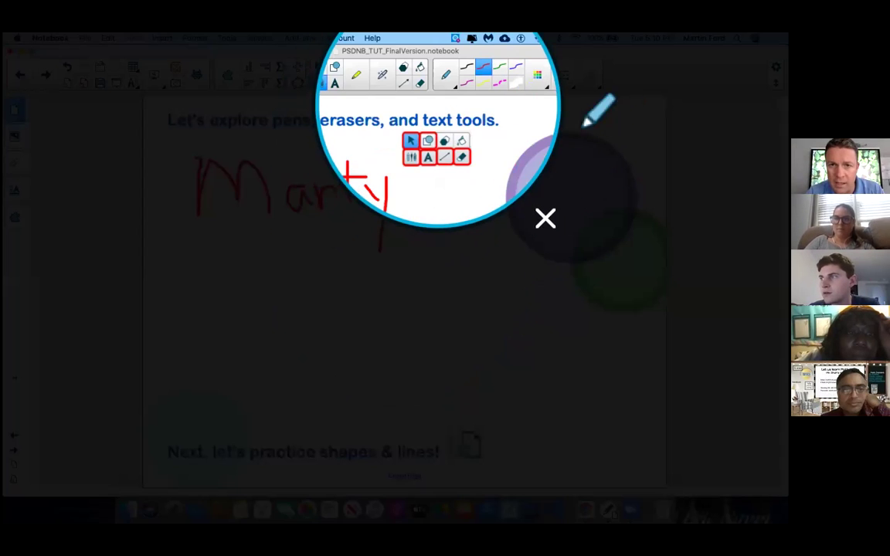
pyautogui.click(455, 87)
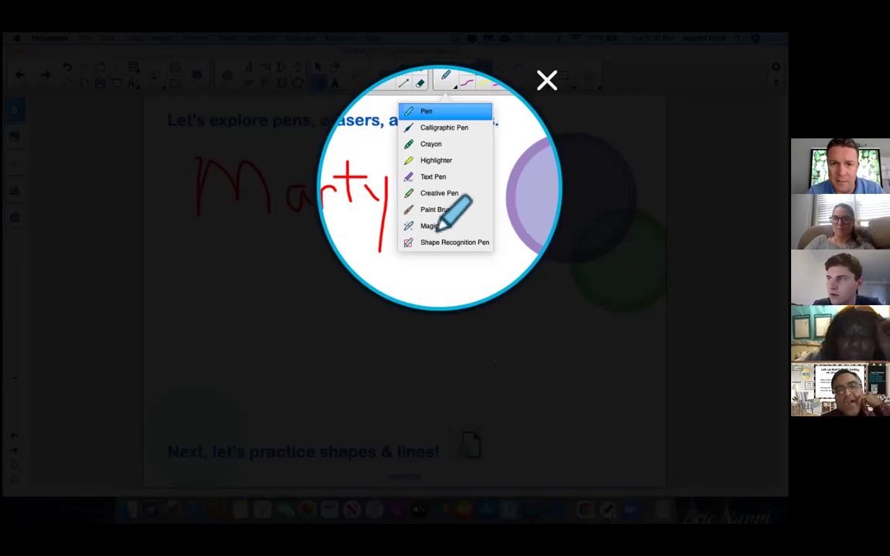
pyautogui.click(546, 80)
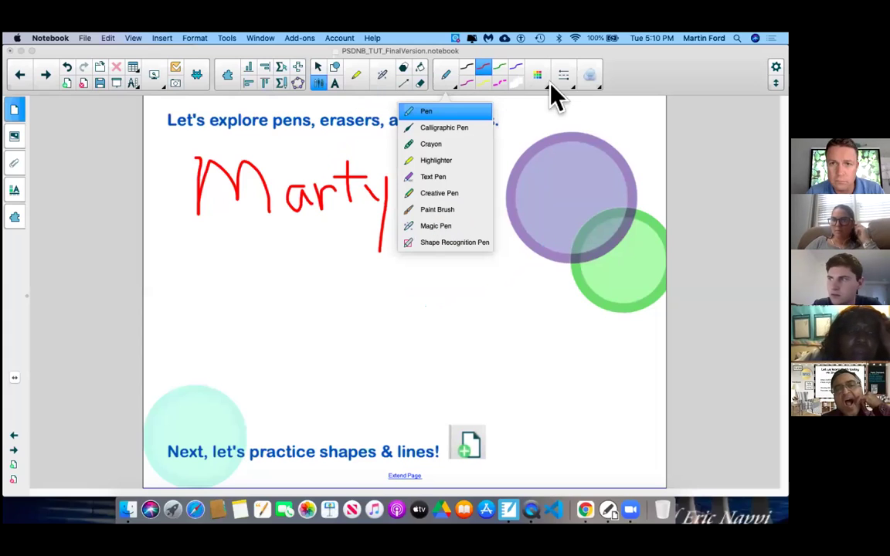
# - Choose the Magic Pen and draw two wavy disappearing-ink strokes below the handwritten red name
pyautogui.click(434, 226)
pyautogui.moveTo(273, 246)
pyautogui.mouseDown()
pyautogui.moveTo(465, 268)
pyautogui.moveTo(489, 284)
pyautogui.mouseUp()
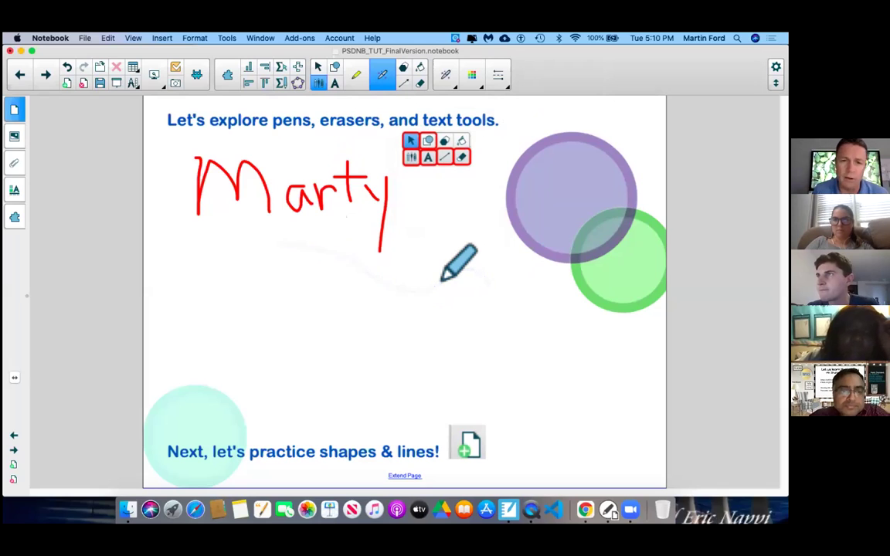
pyautogui.moveTo(271, 277)
pyautogui.mouseDown()
pyautogui.moveTo(317, 250)
pyautogui.moveTo(578, 317)
pyautogui.mouseUp()
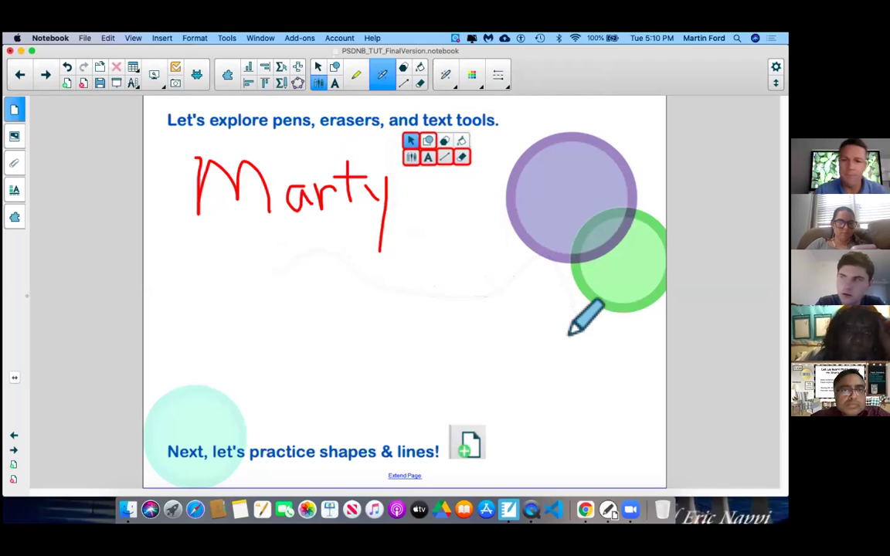
# - Circle parts of the handwritten red name with the Magic Pen to spotlight its letters, closing each spotlight after showing it
pyautogui.moveTo(190, 230)
pyautogui.mouseDown()
pyautogui.moveTo(292, 220)
pyautogui.moveTo(255, 139)
pyautogui.moveTo(186, 183)
pyautogui.moveTo(187, 230)
pyautogui.moveTo(201, 235)
pyautogui.mouseUp()
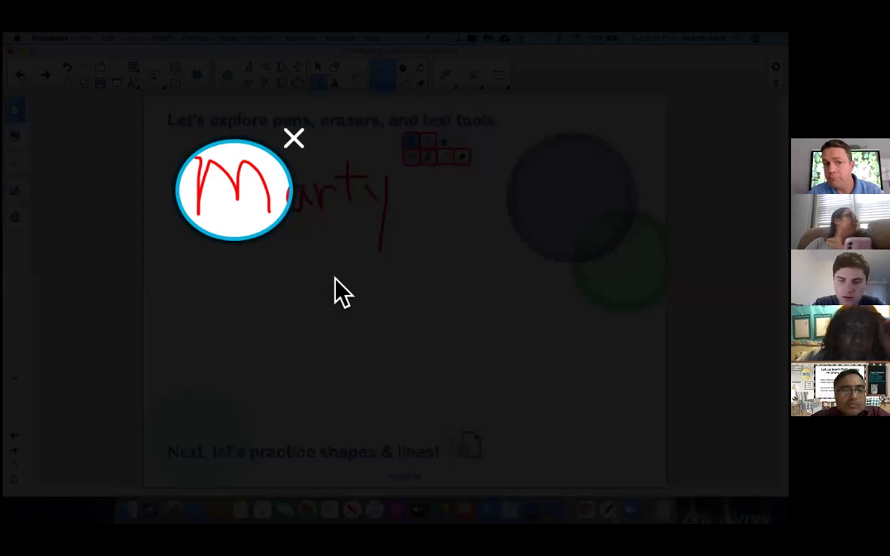
pyautogui.moveTo(341, 292)
pyautogui.mouseDown()
pyautogui.moveTo(320, 312)
pyautogui.moveTo(354, 292)
pyautogui.mouseUp()
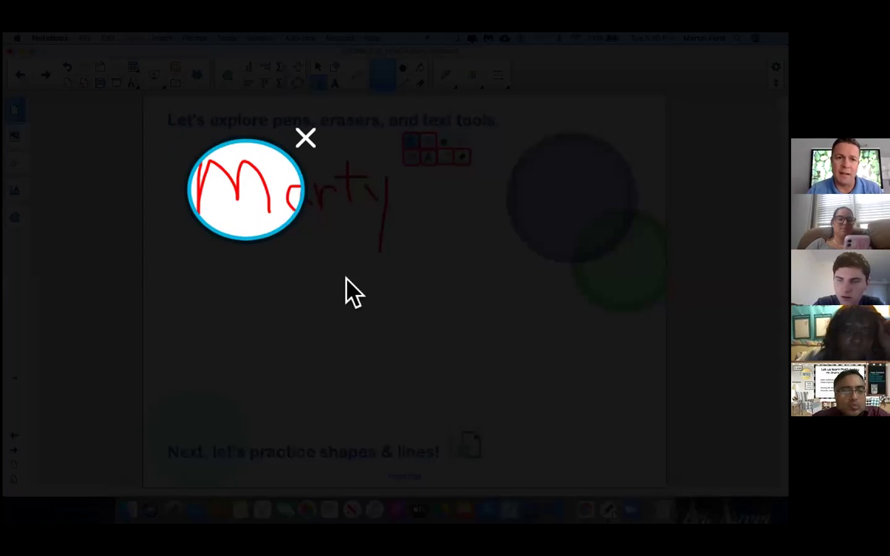
pyautogui.moveTo(327, 254); pyautogui.dragTo(385, 261)
pyautogui.click(364, 141)
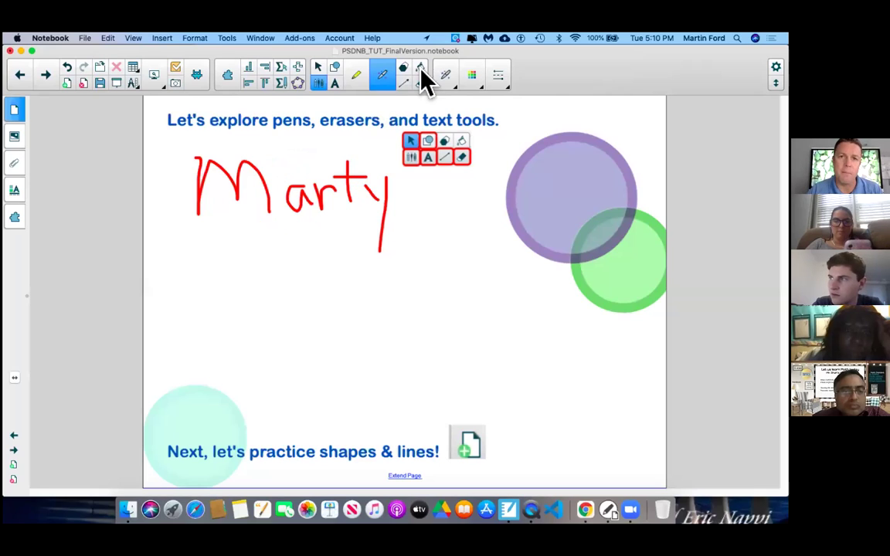
pyautogui.moveTo(317, 126)
pyautogui.mouseDown()
pyautogui.moveTo(244, 147)
pyautogui.moveTo(329, 236)
pyautogui.moveTo(316, 126)
pyautogui.mouseUp()
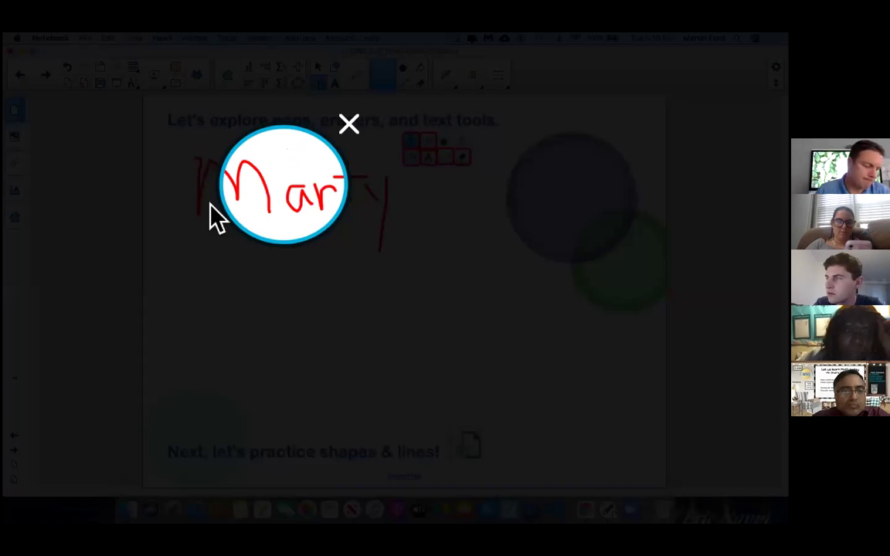
pyautogui.click(349, 123)
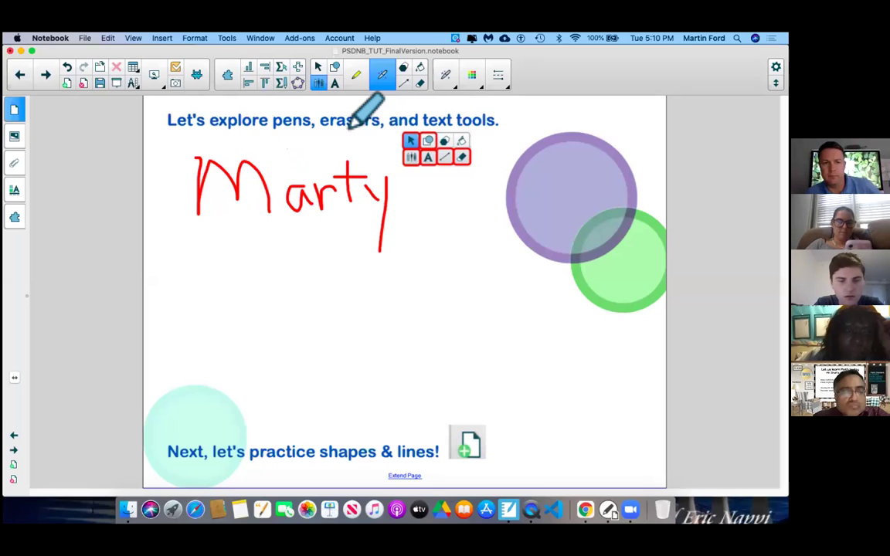
# - Add a text object in the blank area below the handwritten name reading "Magic Pen (disappearing ink,"
pyautogui.click(317, 67)
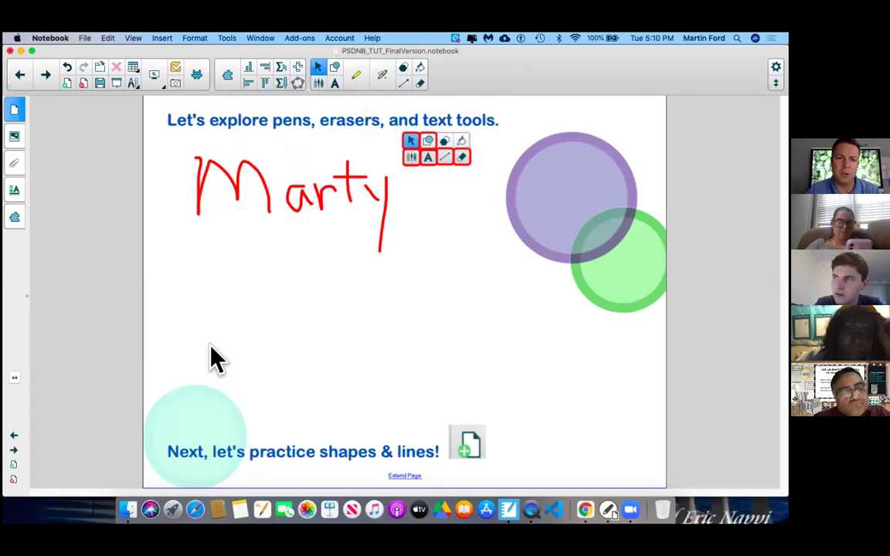
pyautogui.doubleClick(216, 357)
pyautogui.write('M')
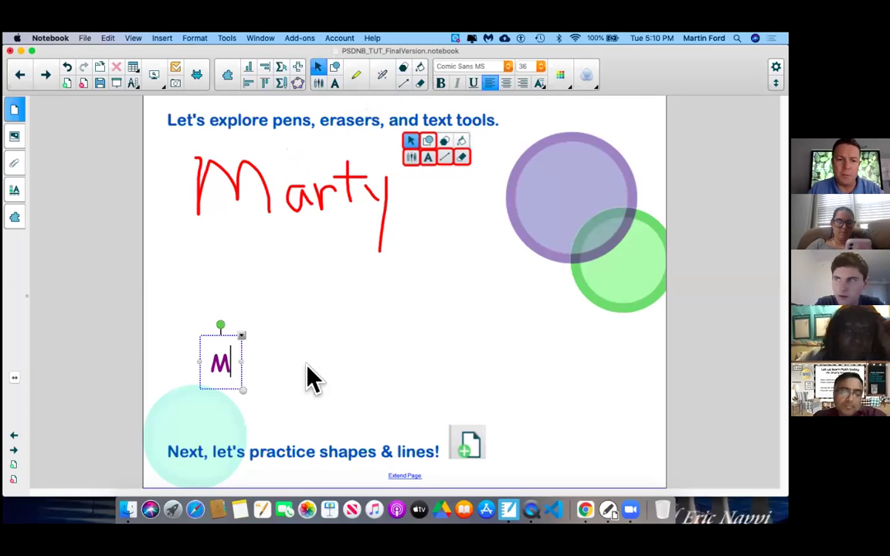
pyautogui.write('agic Pen (')
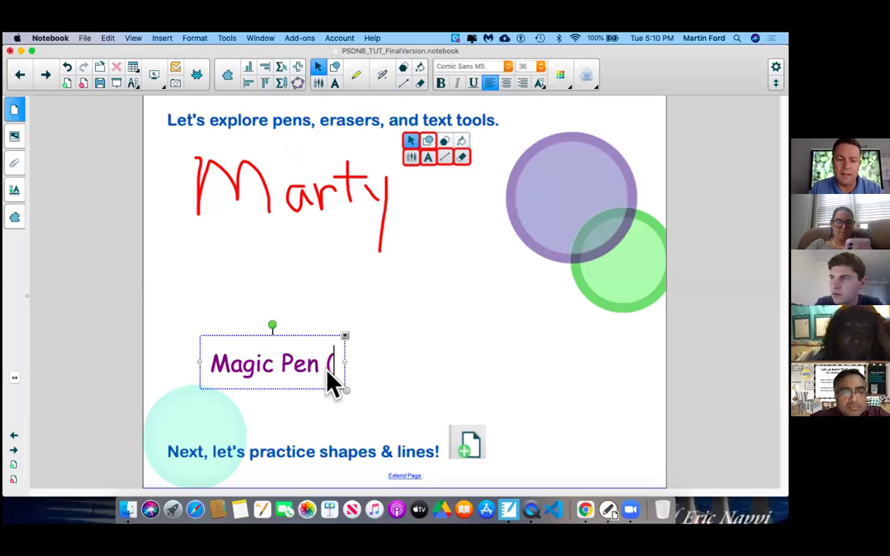
pyautogui.write('disappearin')
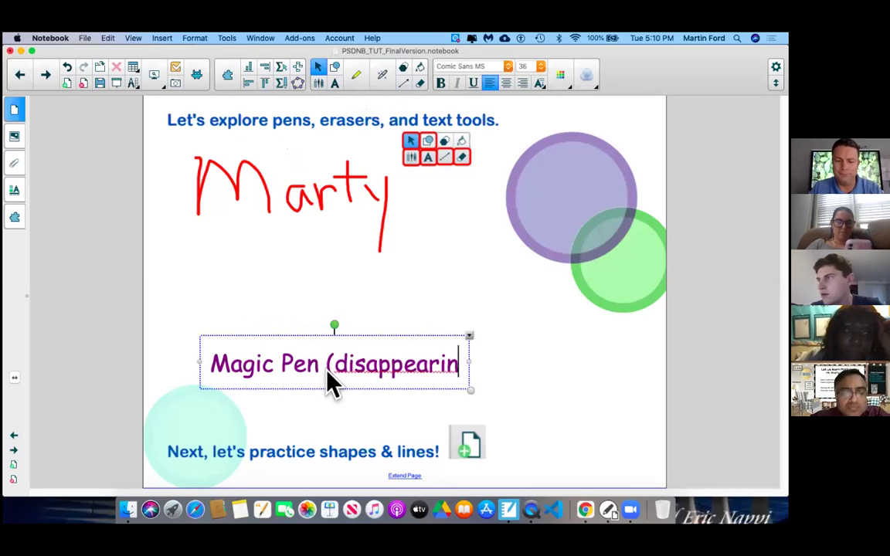
pyautogui.write('g ink,')
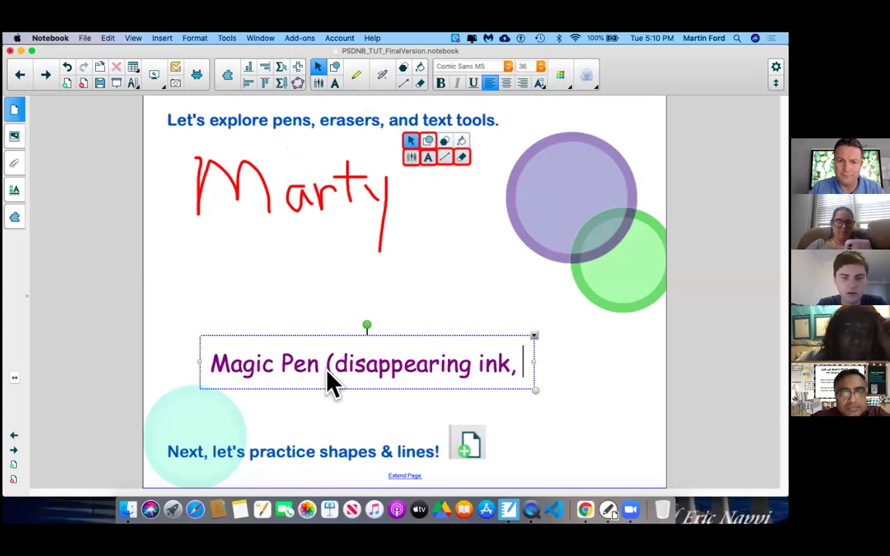
# - Shrink the Magic Pen text object to a font size of about 30 and append "circle spotlight," to its text
pyautogui.moveTo(535, 392); pyautogui.dragTo(483, 386)
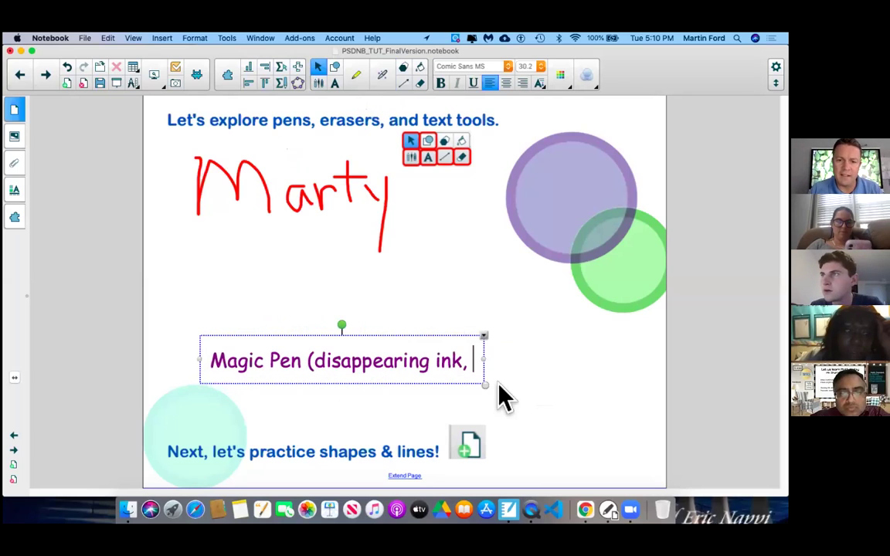
pyautogui.write('circle ')
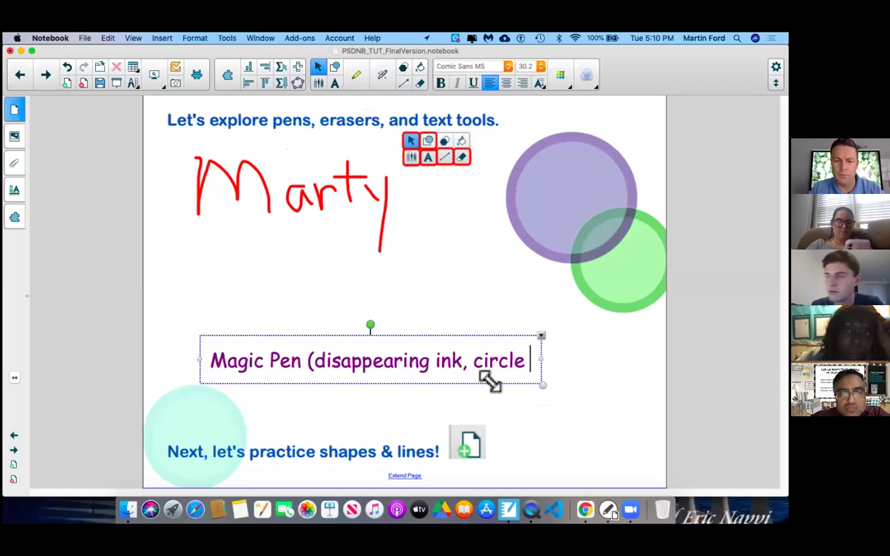
pyautogui.write('spotkigh')
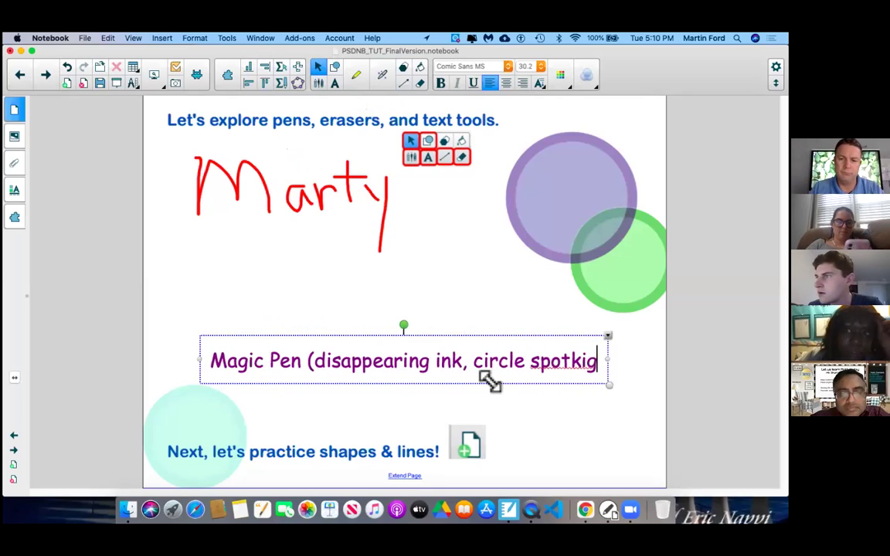
pyautogui.press('BackSpace')
pyautogui.press('BackSpace')
pyautogui.press('BackSpace')
pyautogui.press('BackSpace')
pyautogui.write('lig')
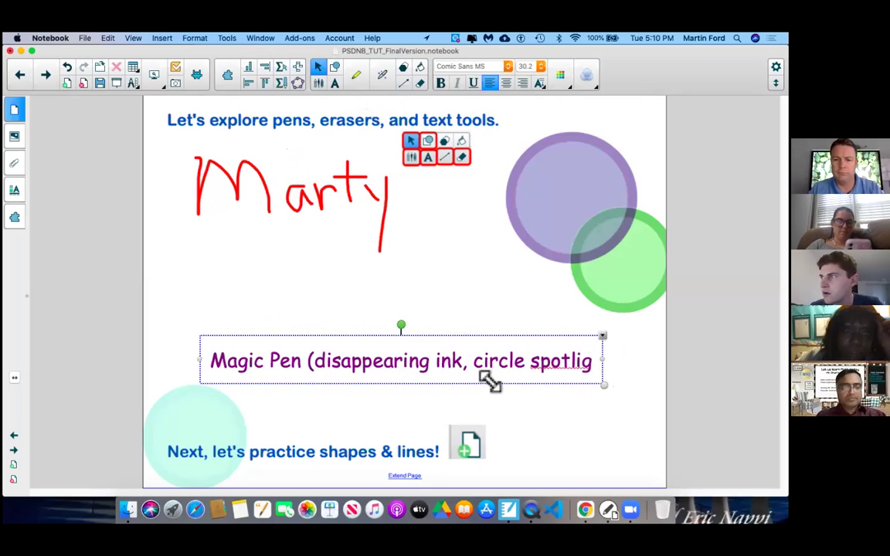
pyautogui.write('ht,')
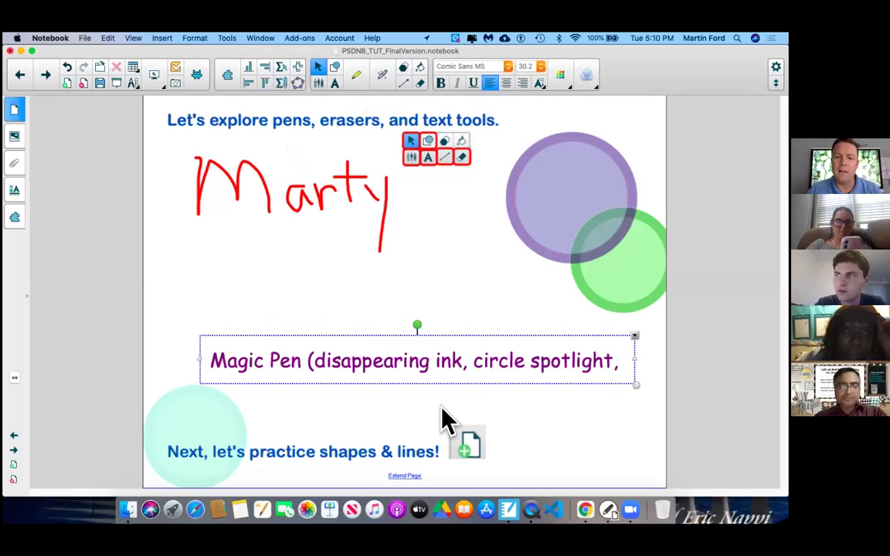
pyautogui.click(447, 421)
# - Use the Magic Pen to magnify letters of the handwritten red name and the tool picture beside it, closing each magnifier
pyautogui.click(381, 77)
pyautogui.moveTo(270, 164)
pyautogui.mouseDown()
pyautogui.moveTo(271, 238)
pyautogui.moveTo(363, 234)
pyautogui.moveTo(363, 182)
pyautogui.moveTo(272, 179)
pyautogui.mouseUp()
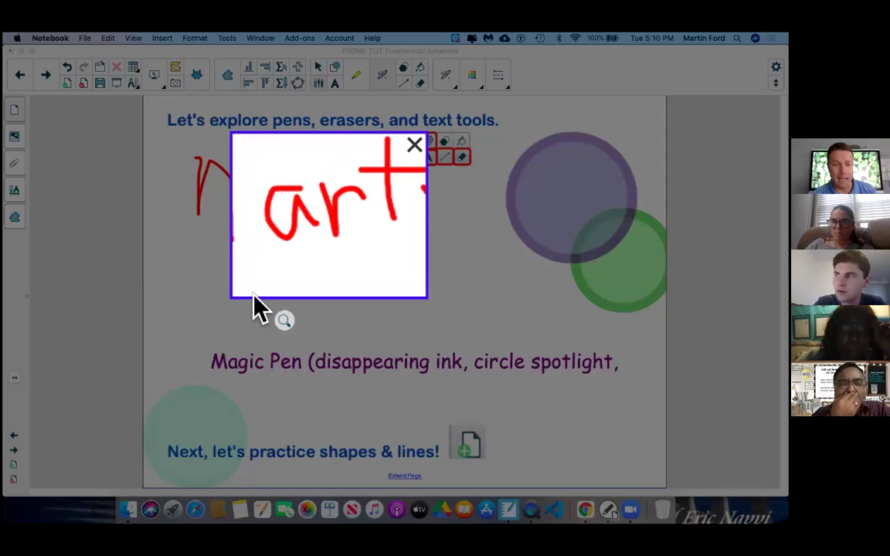
pyautogui.click(415, 145)
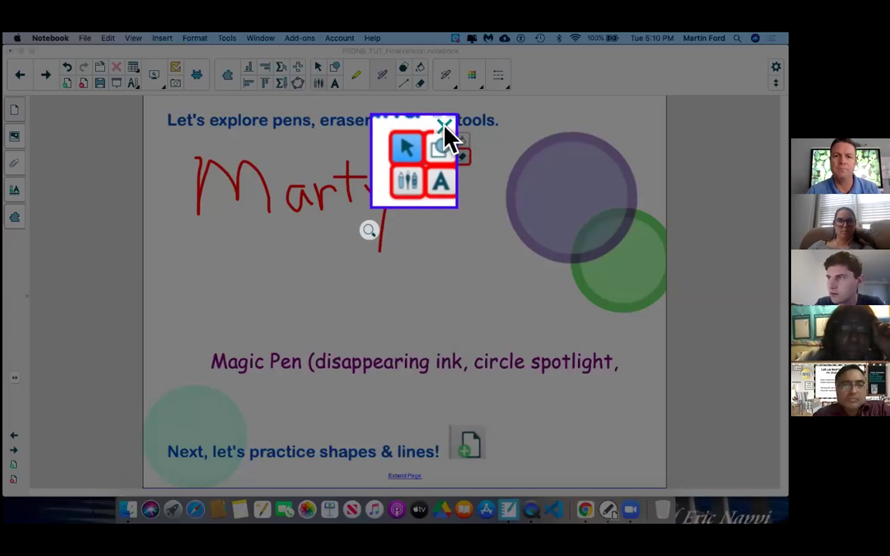
pyautogui.click(443, 125)
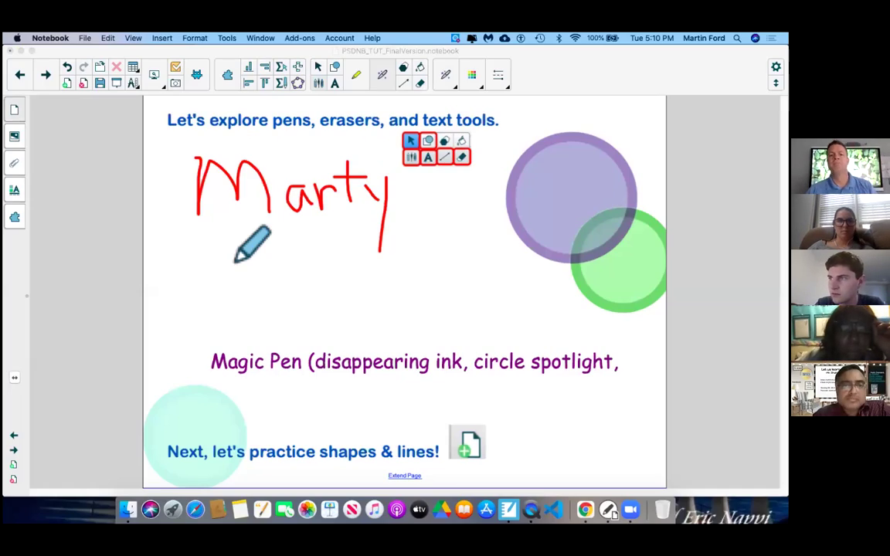
# - Add a text object reading "Start typing" and position it just below the handwritten name
pyautogui.click(318, 68)
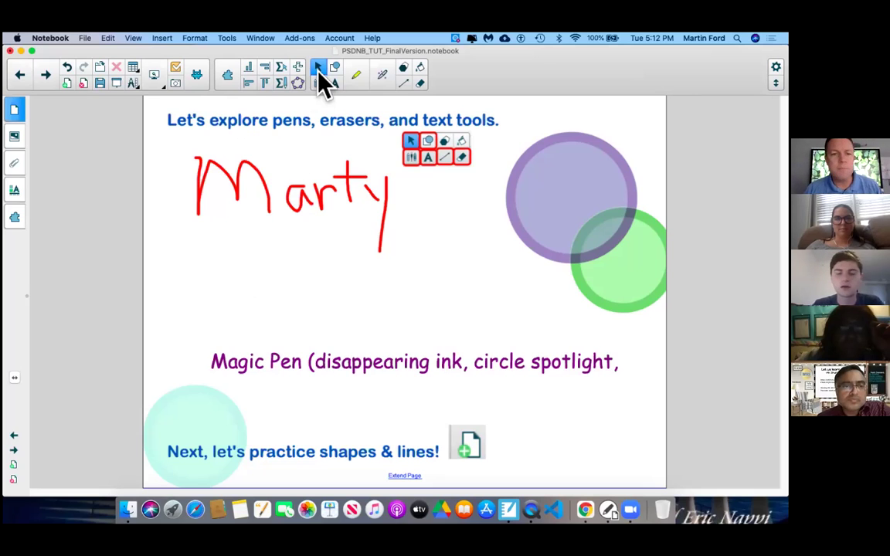
pyautogui.click(215, 273)
pyautogui.write('Start typi')
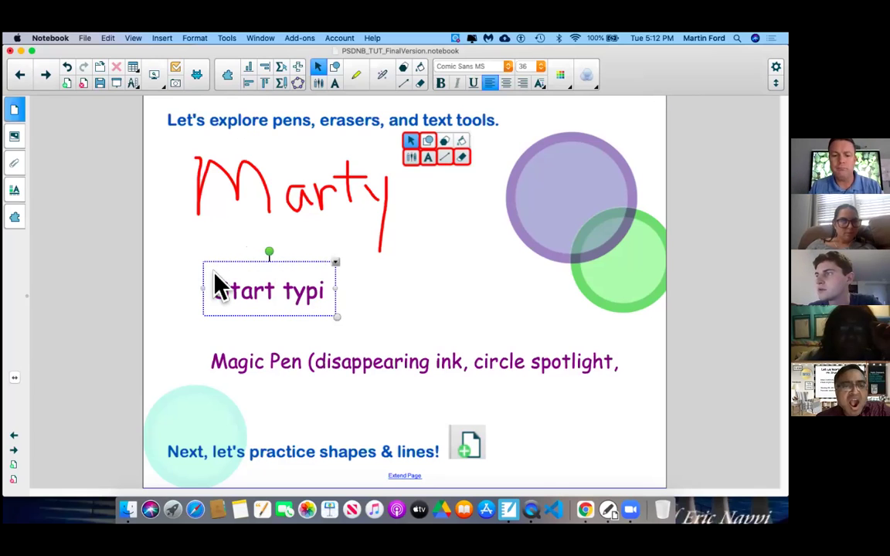
pyautogui.write('ng')
pyautogui.click(417, 338)
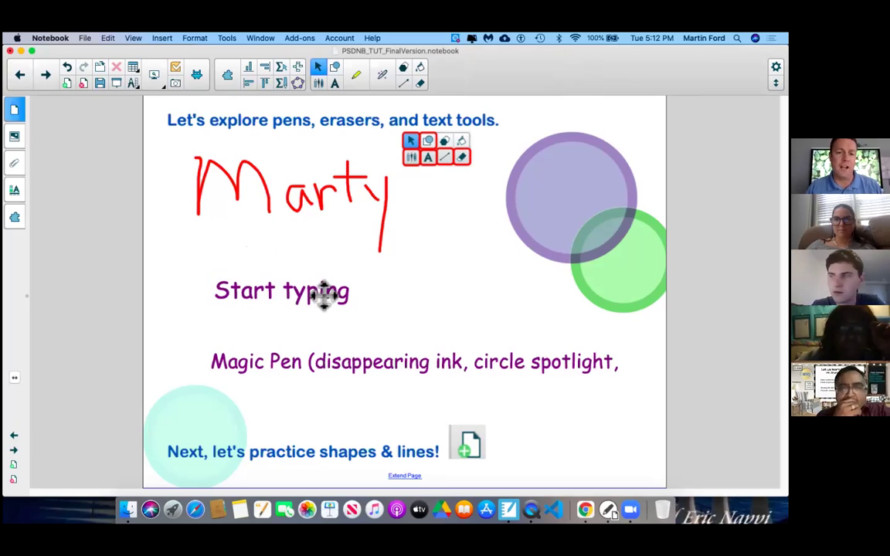
pyautogui.moveTo(323, 294); pyautogui.dragTo(285, 278)
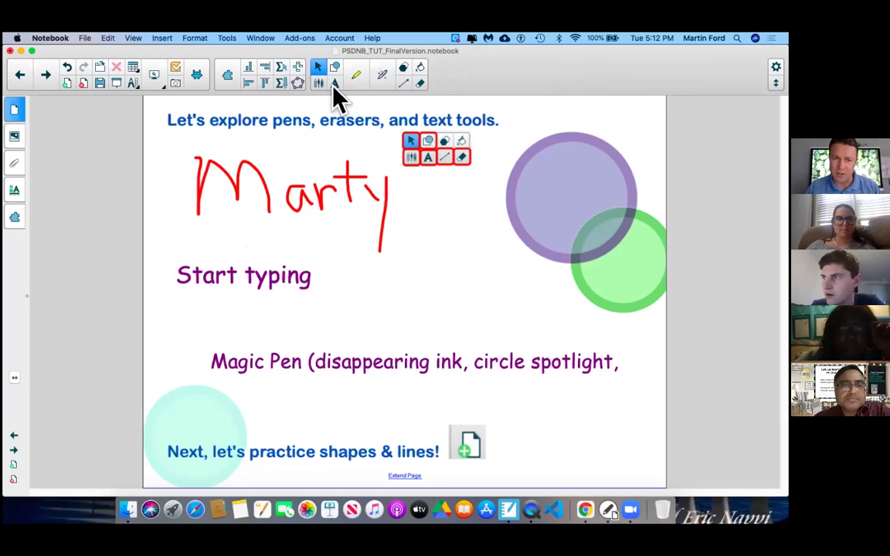
pyautogui.moveTo(276, 272); pyautogui.dragTo(292, 262)
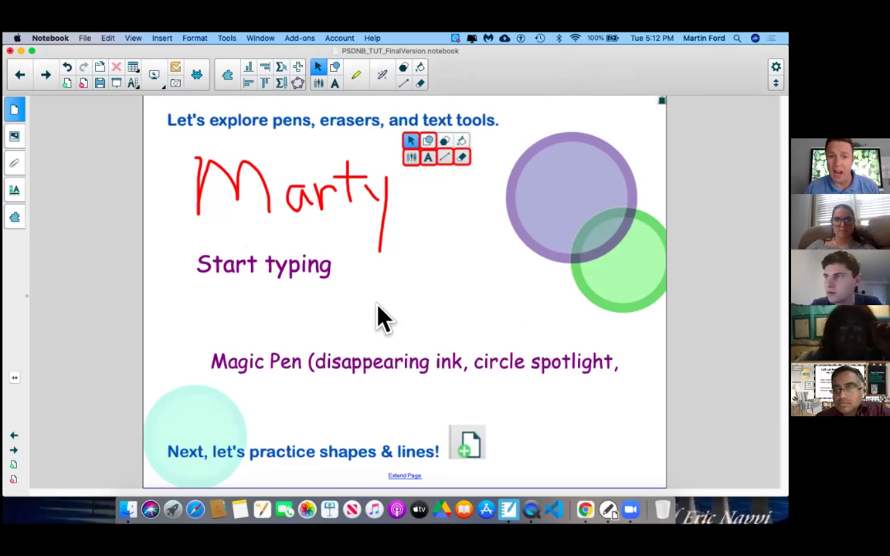
# - Add a second text object reading "Click, and start typing" and place it between "Start typing" and the Magic Pen note
pyautogui.write('Start')
pyautogui.press('BackSpace')
pyautogui.press('BackSpace')
pyautogui.press('BackSpace')
pyautogui.press('BackSpace')
pyautogui.press('BackSpace')
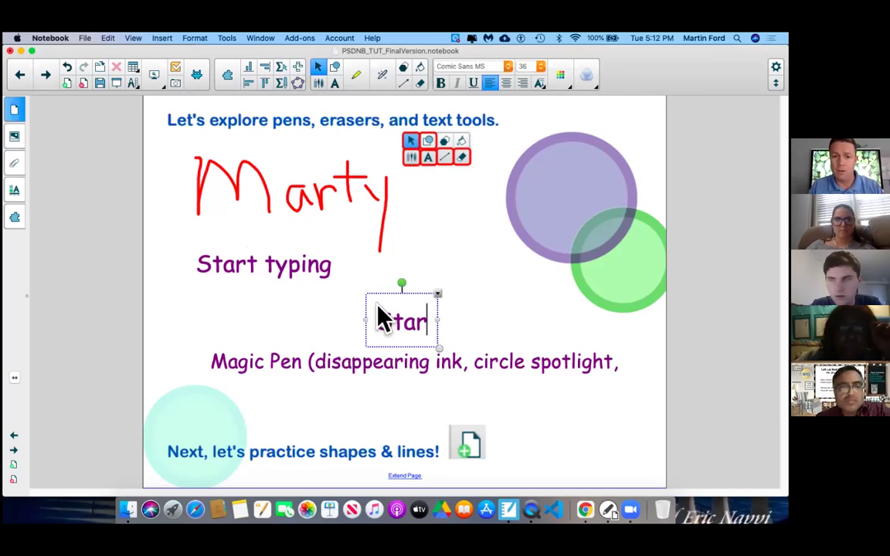
pyautogui.write('Click')
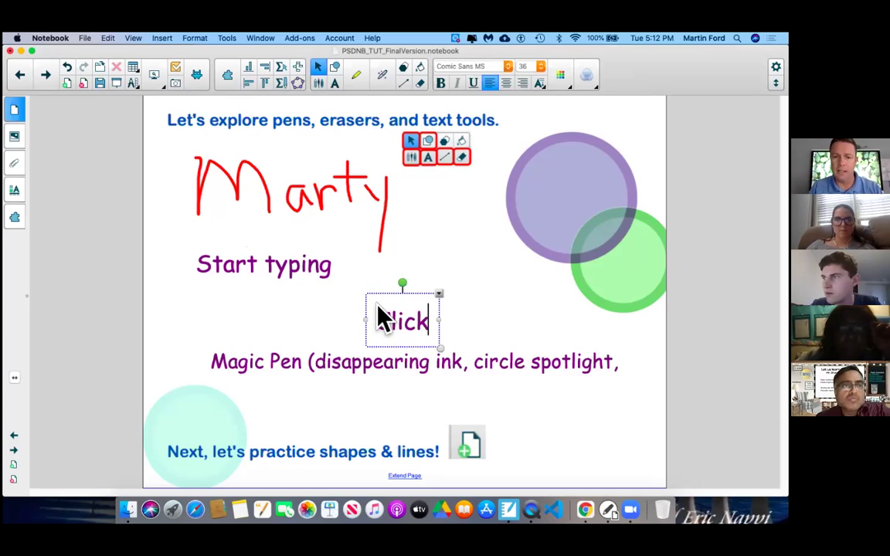
pyautogui.write(', and start t')
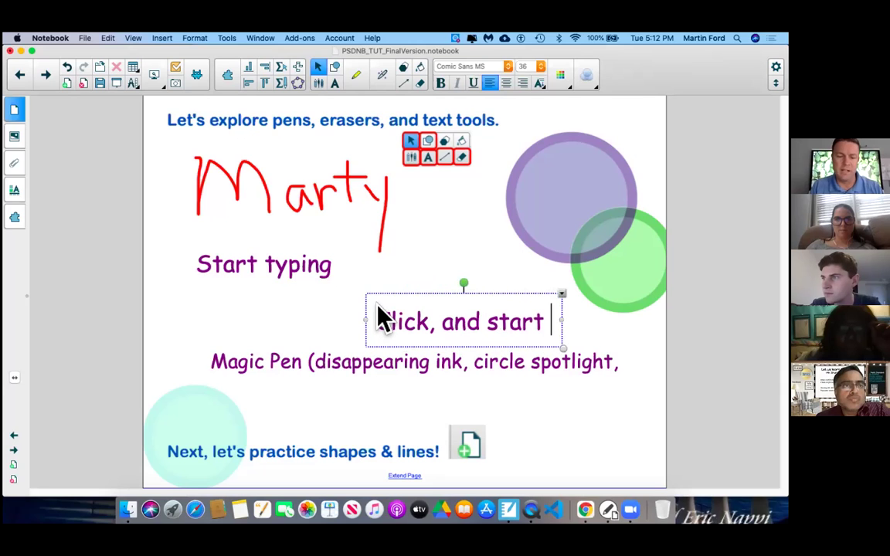
pyautogui.write('yping')
pyautogui.click(303, 323)
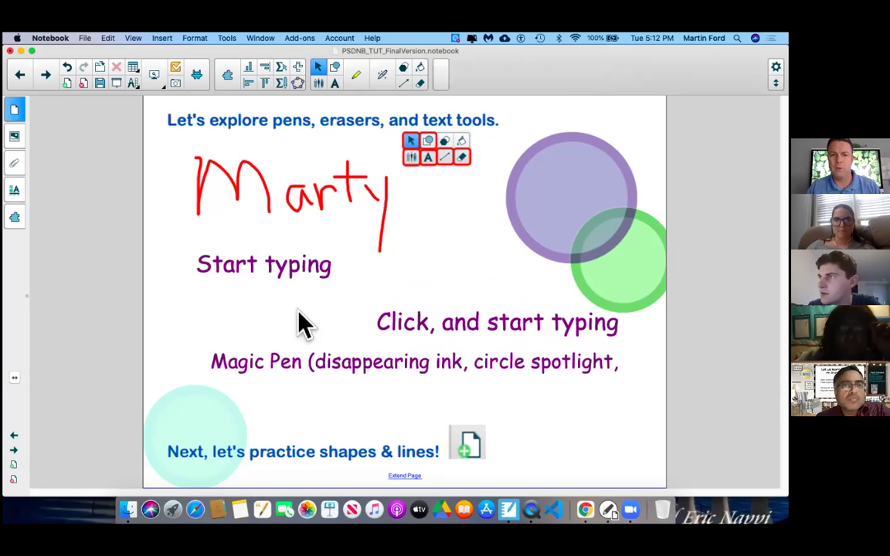
pyautogui.moveTo(407, 316); pyautogui.dragTo(281, 313)
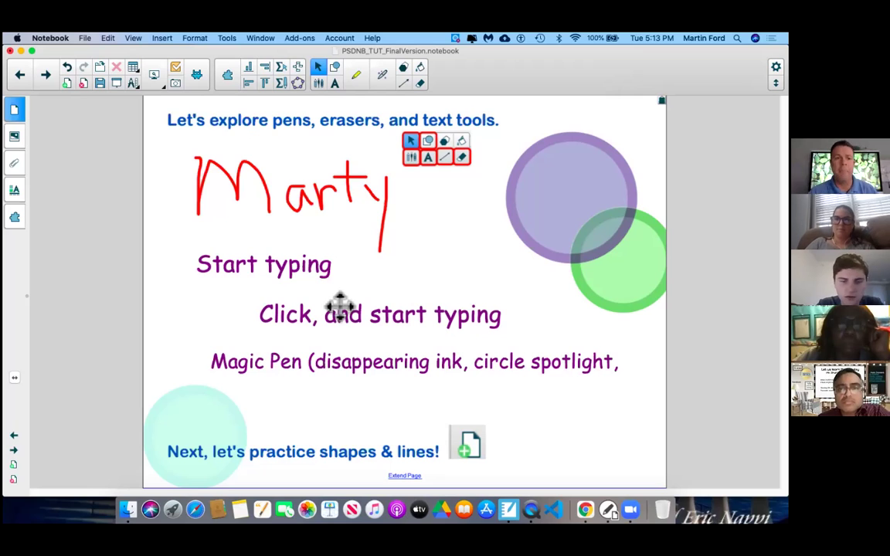
# - Add a new blank page to the notebook and hide the add-on's alignment tools
pyautogui.click(68, 84)
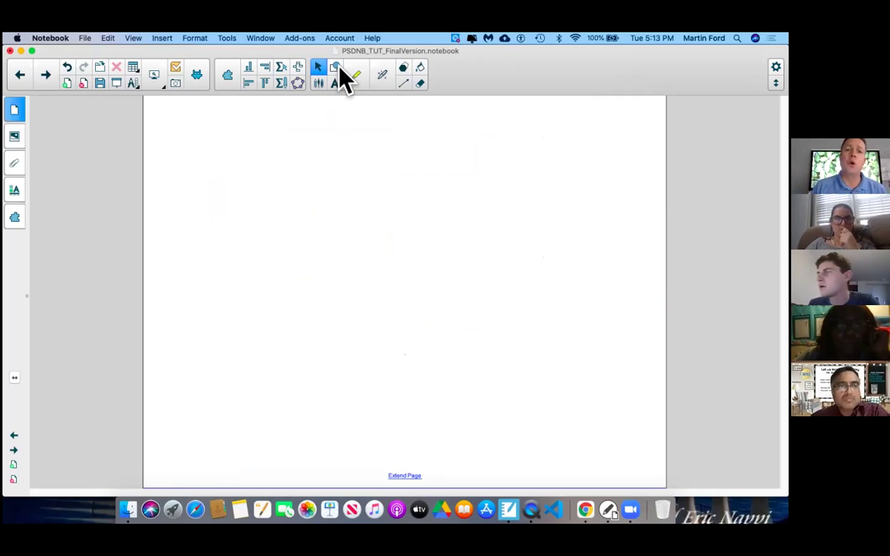
pyautogui.click(230, 76)
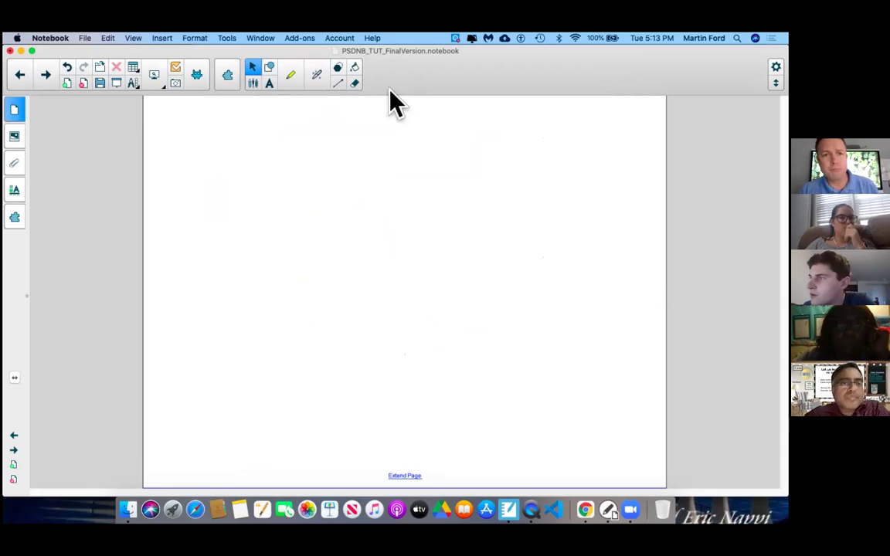
# - Draw a large square with a red fill and yellow outline in the upper part of the blank page
pyautogui.click(270, 71)
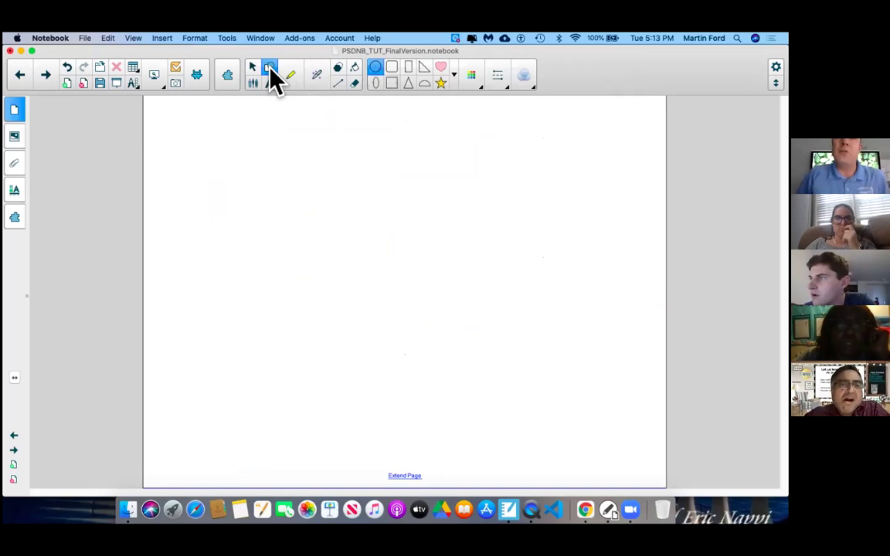
pyautogui.click(454, 73)
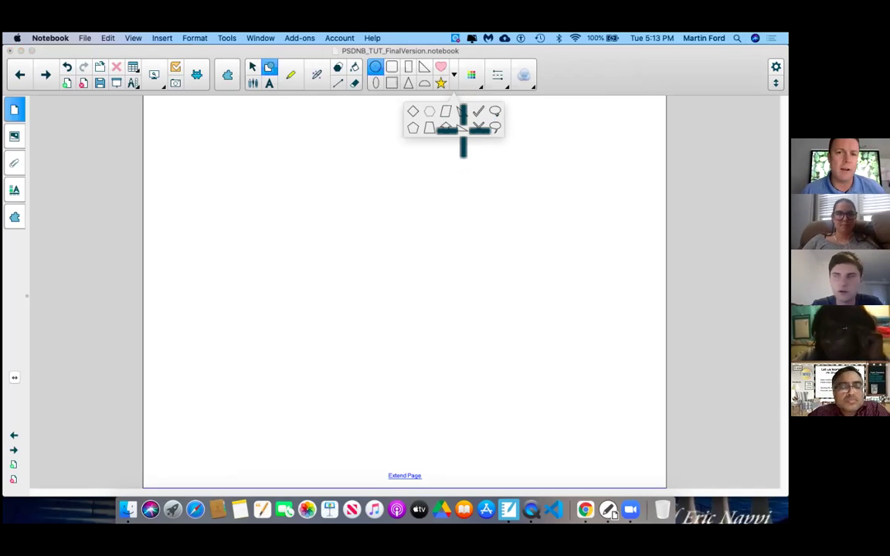
pyautogui.click(391, 83)
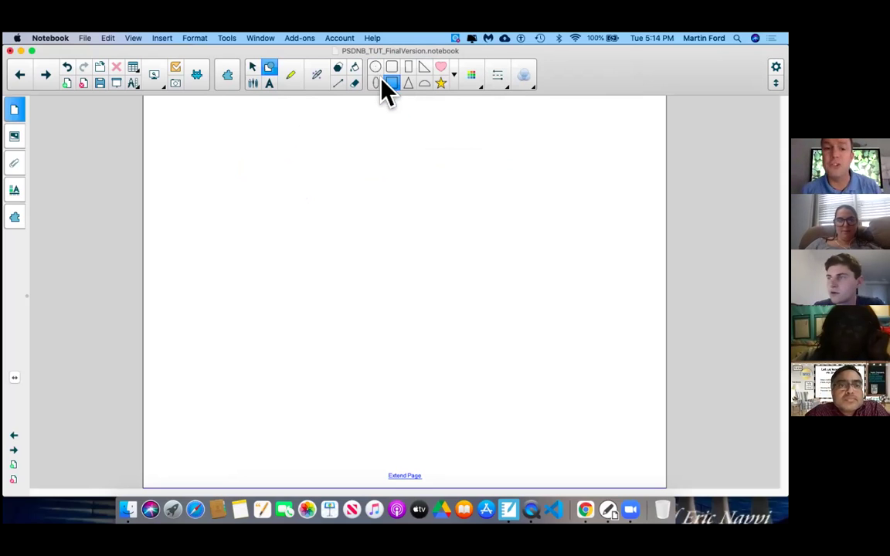
pyautogui.click(472, 76)
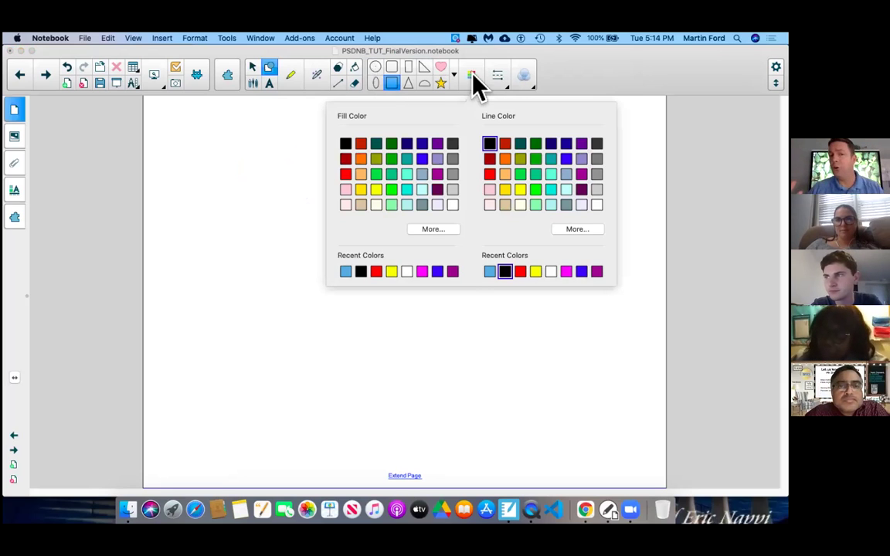
pyautogui.click(345, 175)
pyautogui.click(520, 190)
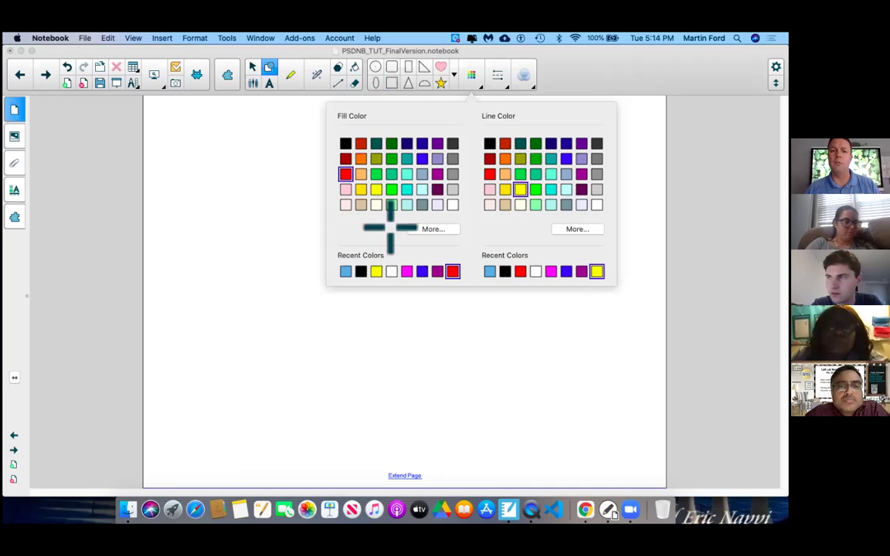
pyautogui.moveTo(205, 132)
pyautogui.mouseDown()
pyautogui.moveTo(345, 318)
pyautogui.moveTo(453, 345)
pyautogui.mouseUp()
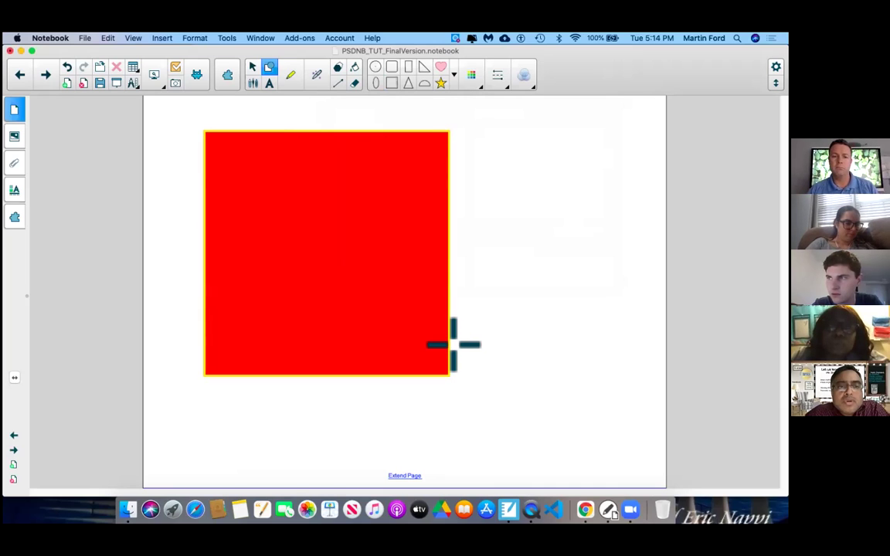
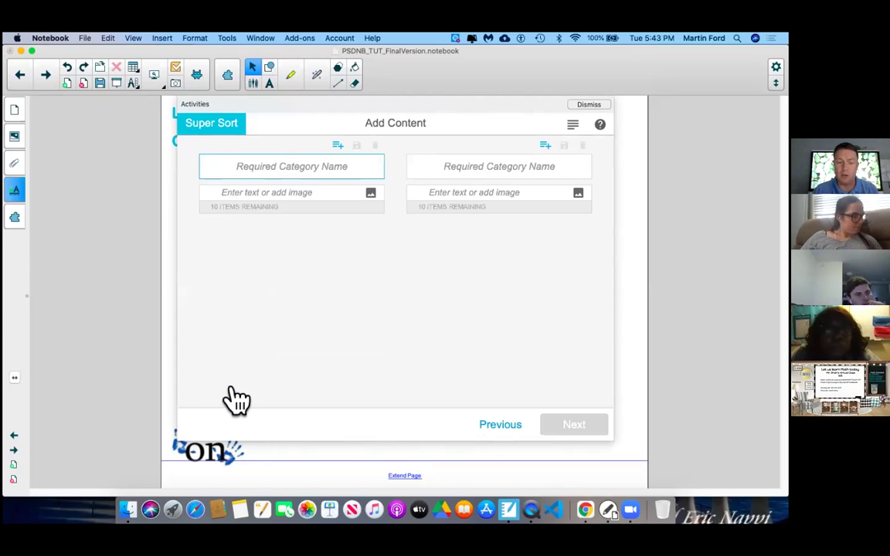
# - Name the first Super Sort category "????" and the second one "???"
pyautogui.write('????')
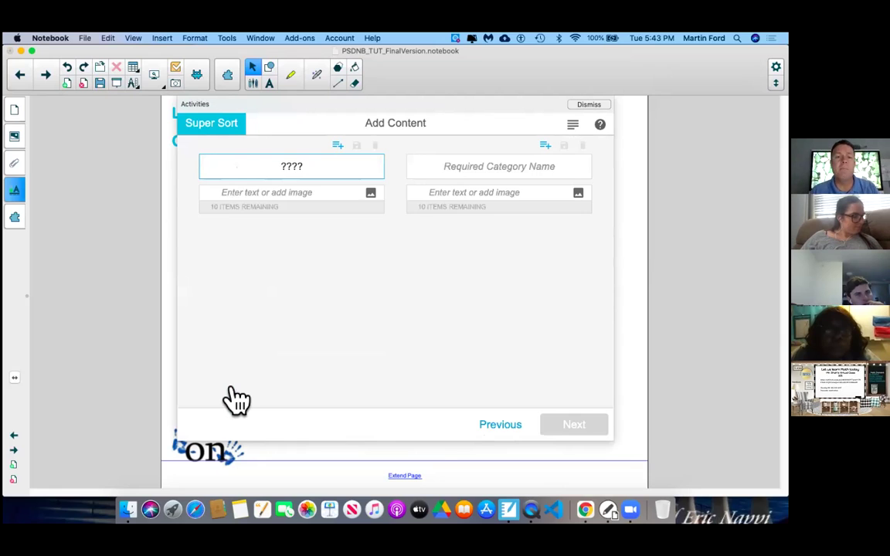
pyautogui.click(488, 167)
pyautogui.write('????')
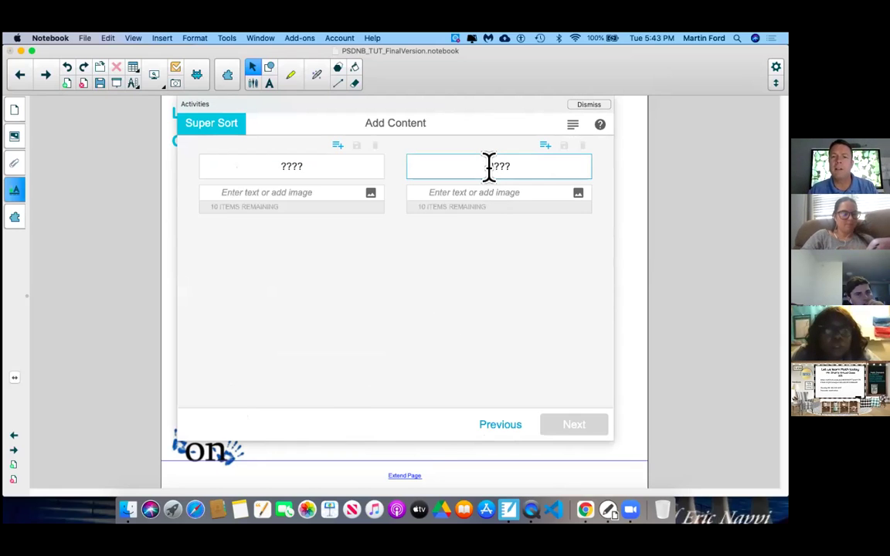
pyautogui.press('BackSpace')
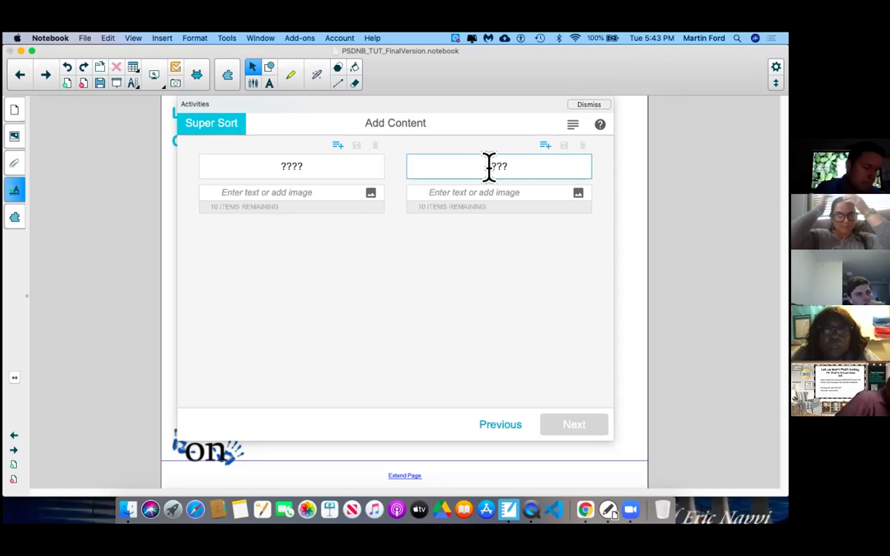
# - Add the items 32, 46, 50 and 100 to the first Super Sort category
pyautogui.click(322, 191)
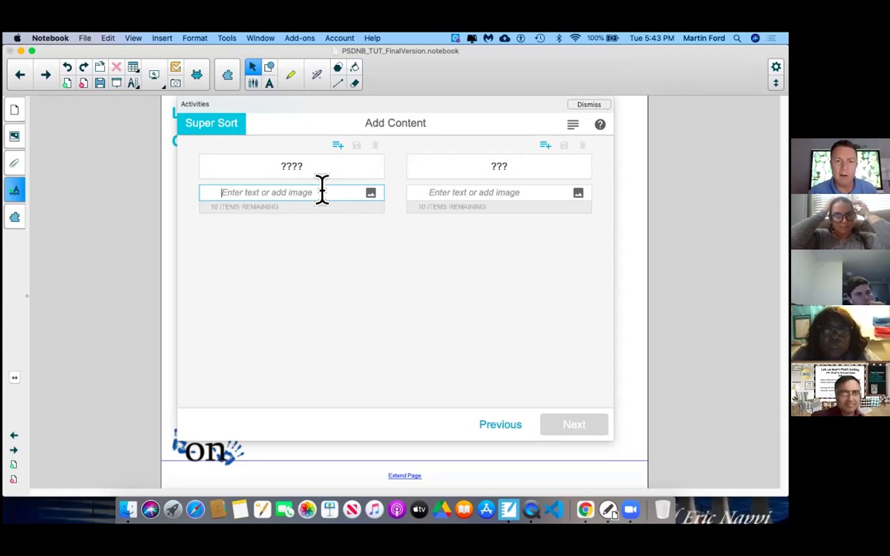
pyautogui.write('32')
pyautogui.press('Return')
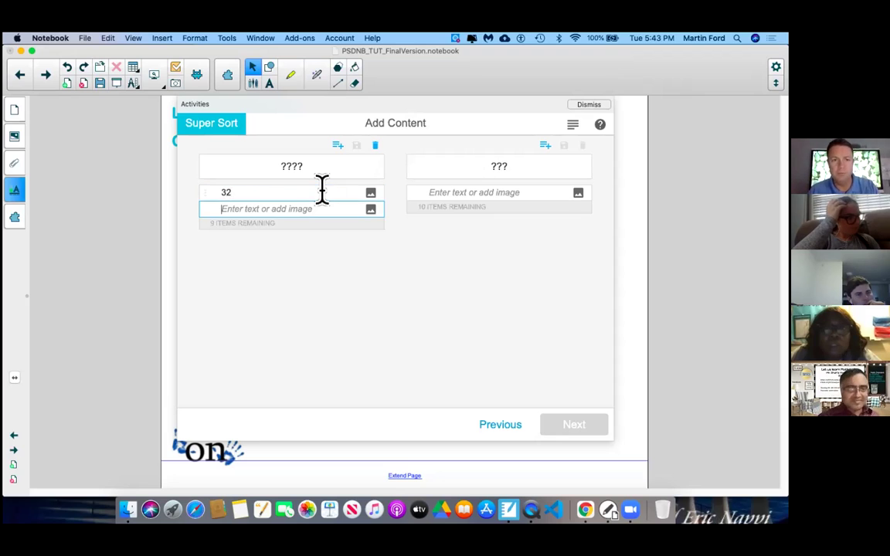
pyautogui.write('46')
pyautogui.press('Return')
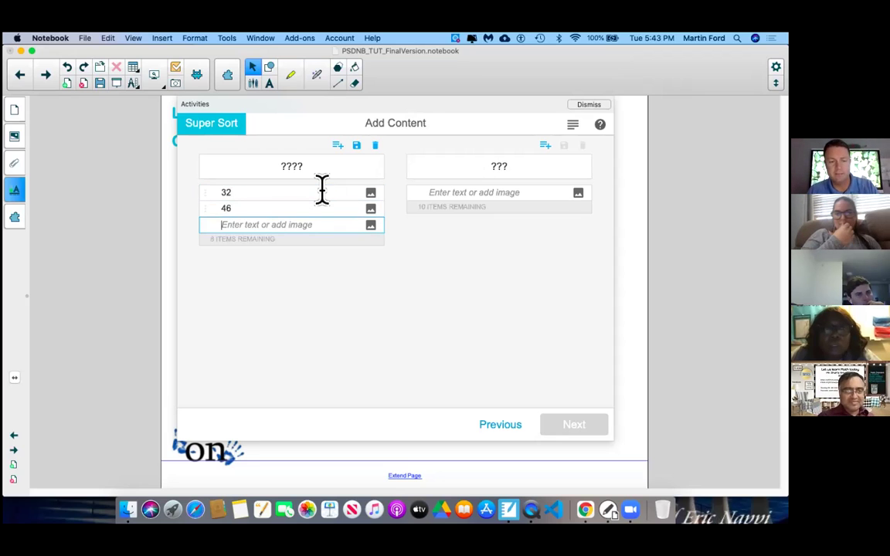
pyautogui.write('50')
pyautogui.press('Return')
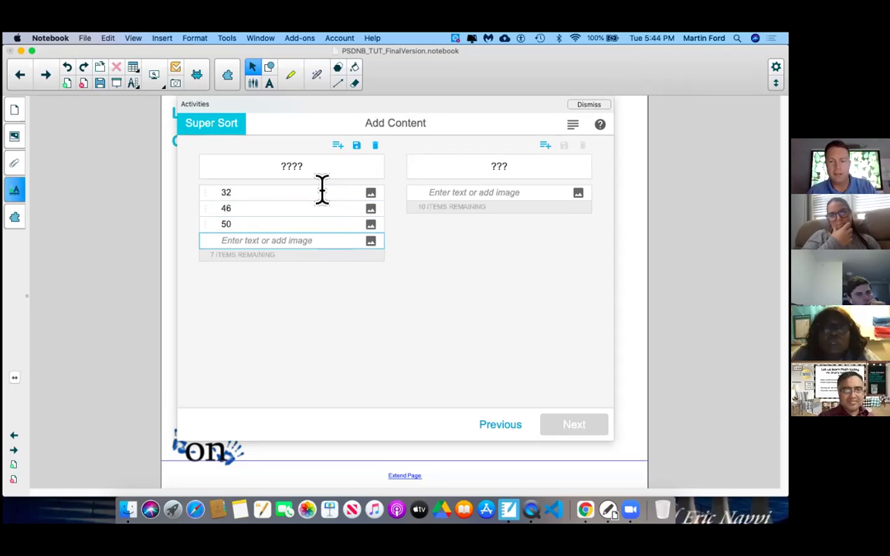
pyautogui.write('10')
pyautogui.press('Return')
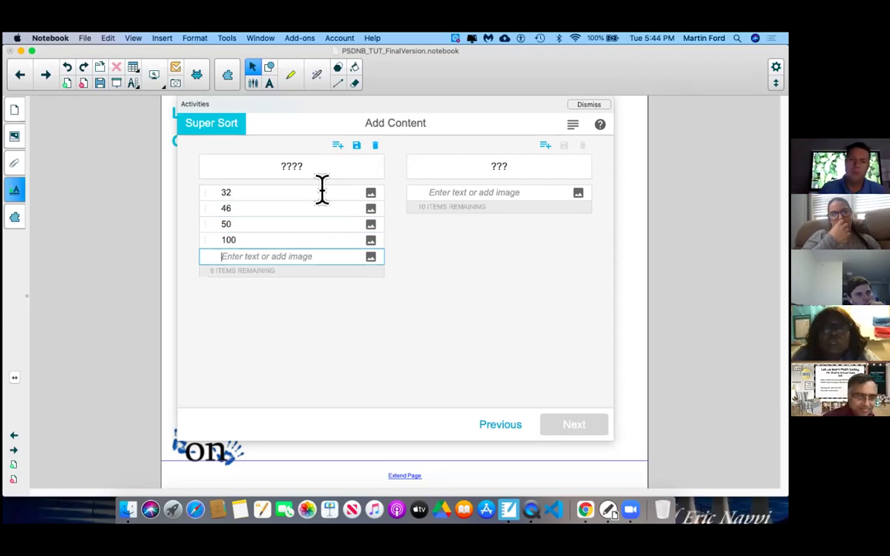
# - Add the items 1, 57, 13 and 95 to the second Super Sort category
pyautogui.click(476, 193)
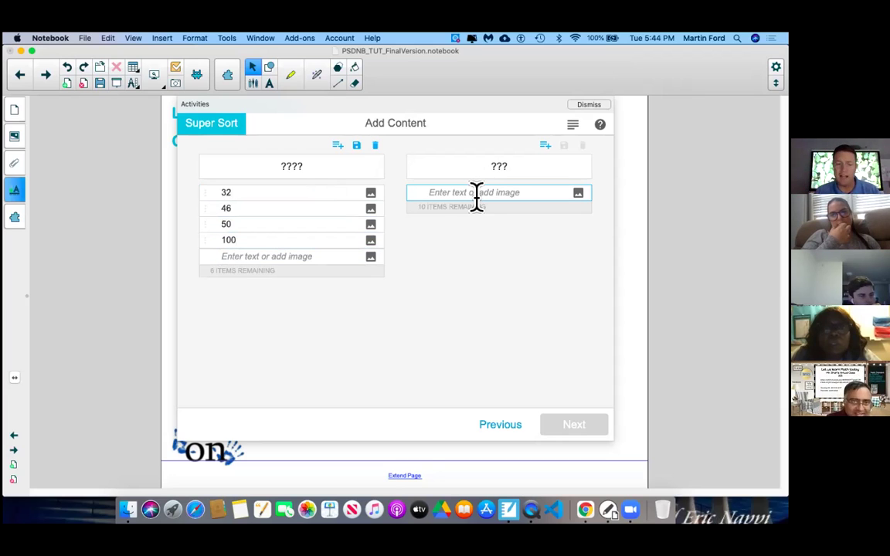
pyautogui.write('1')
pyautogui.press('Return')
pyautogui.write('57')
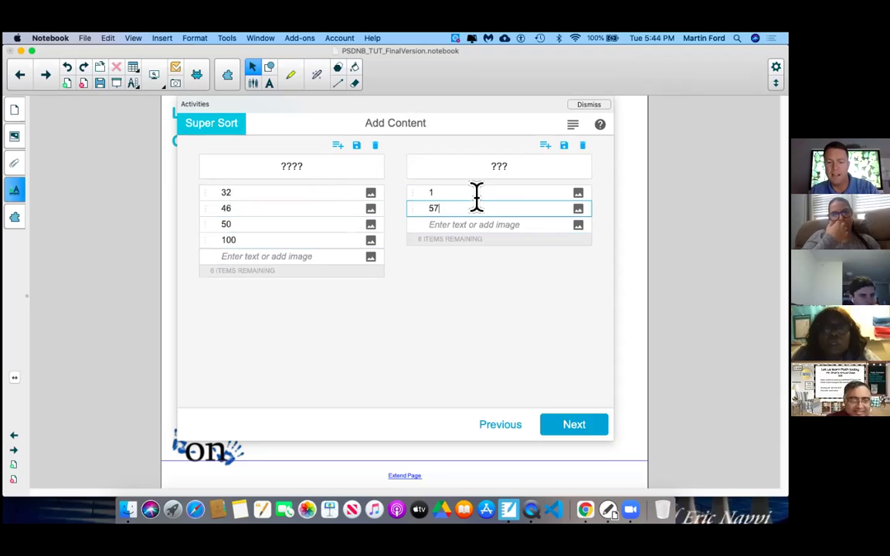
pyautogui.press('Return')
pyautogui.write('13')
pyautogui.press('Return')
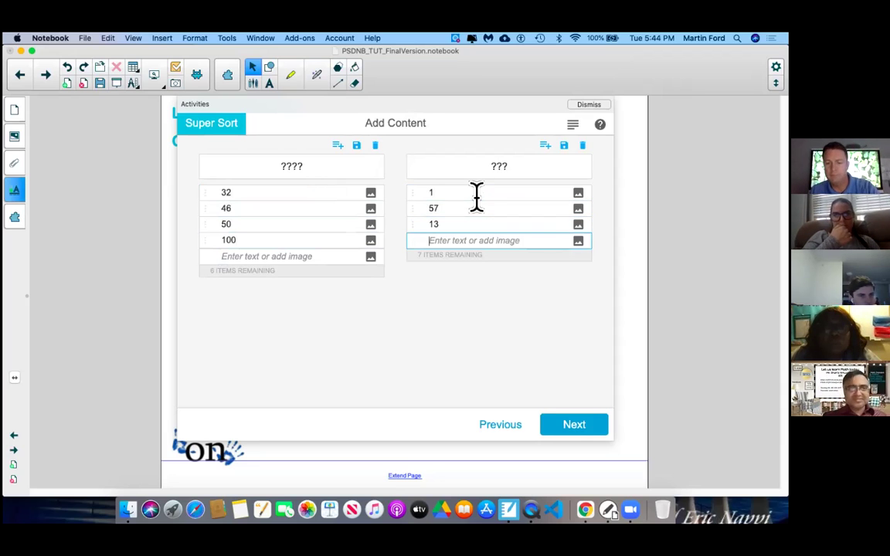
pyautogui.write('95')
pyautogui.press('Return')
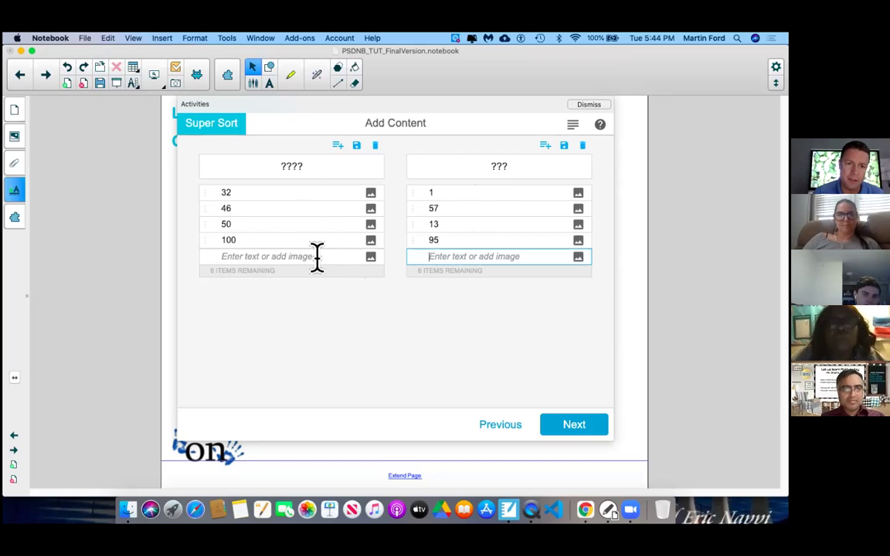
# - Search online images for "30 speed" and add the close-up 30 speed-limit sign as the fifth item of the first category
pyautogui.click(371, 257)
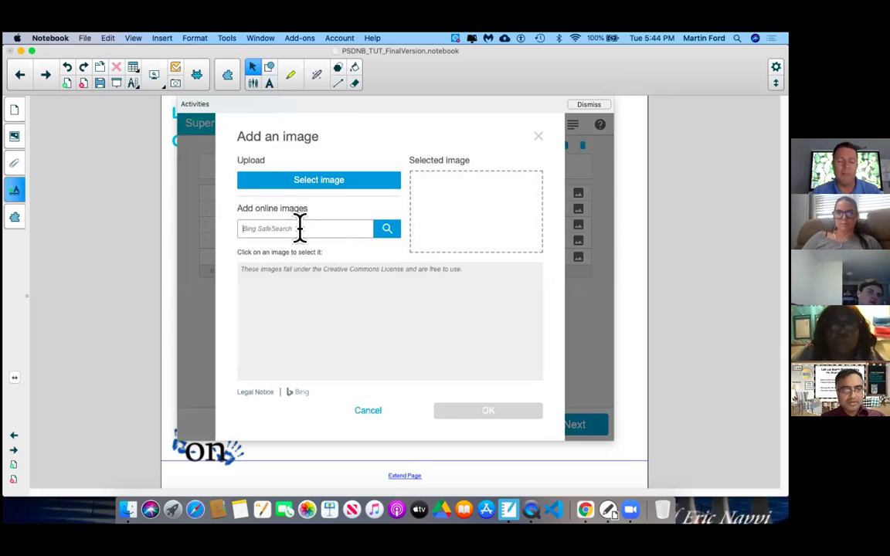
pyautogui.click(299, 228)
pyautogui.write('3')
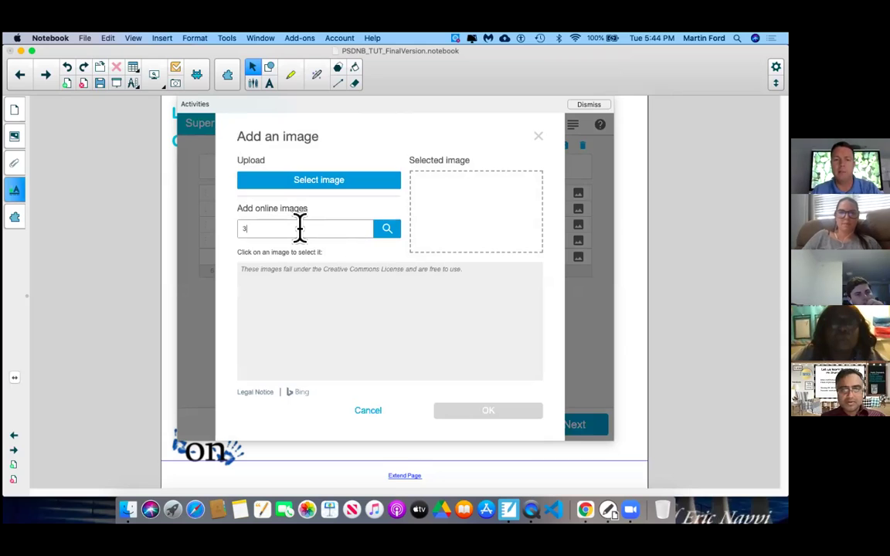
pyautogui.write('0 speed')
pyautogui.press('Return')
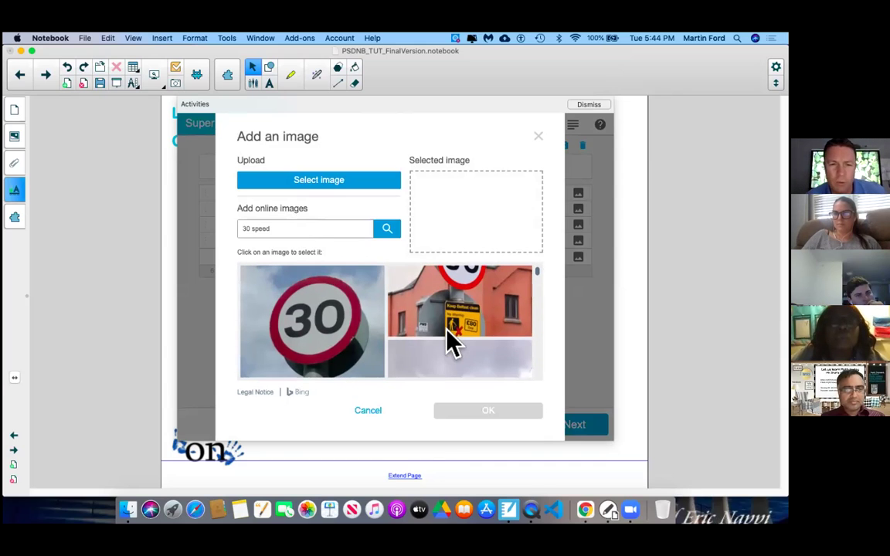
pyautogui.click(323, 328)
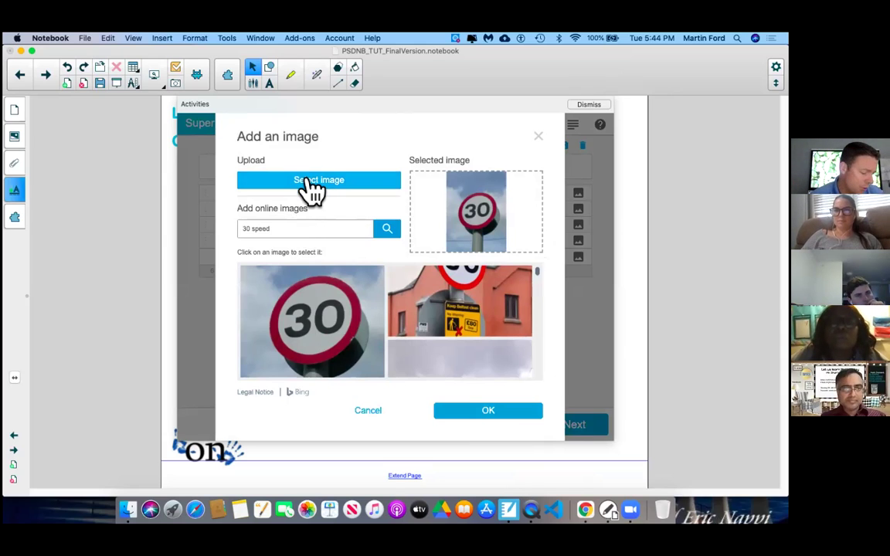
pyautogui.click(482, 411)
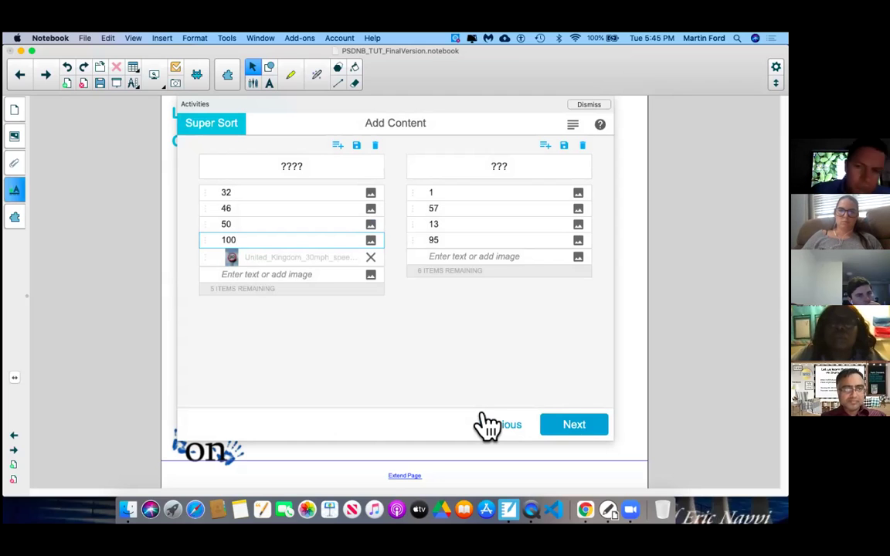
# - Apply the Jungle theme to the Super Sort activity and finish creating it on the page
pyautogui.click(577, 431)
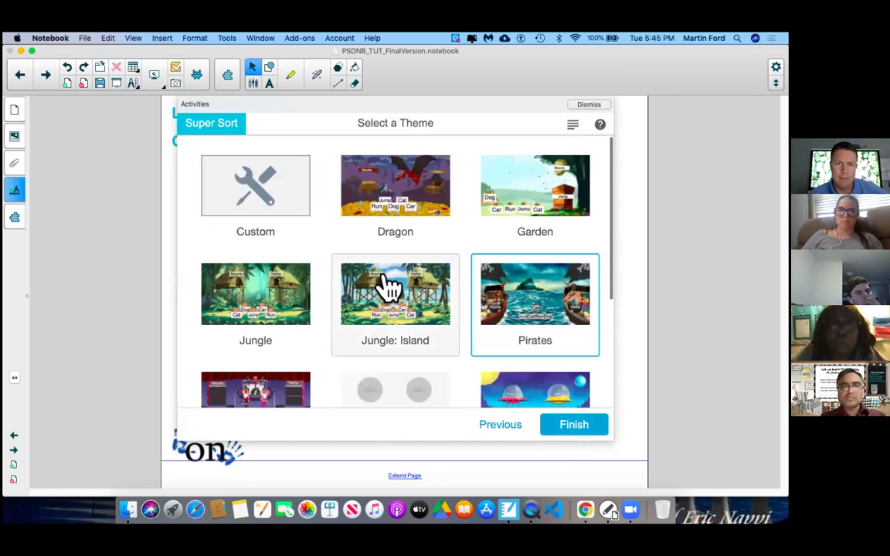
pyautogui.click(249, 315)
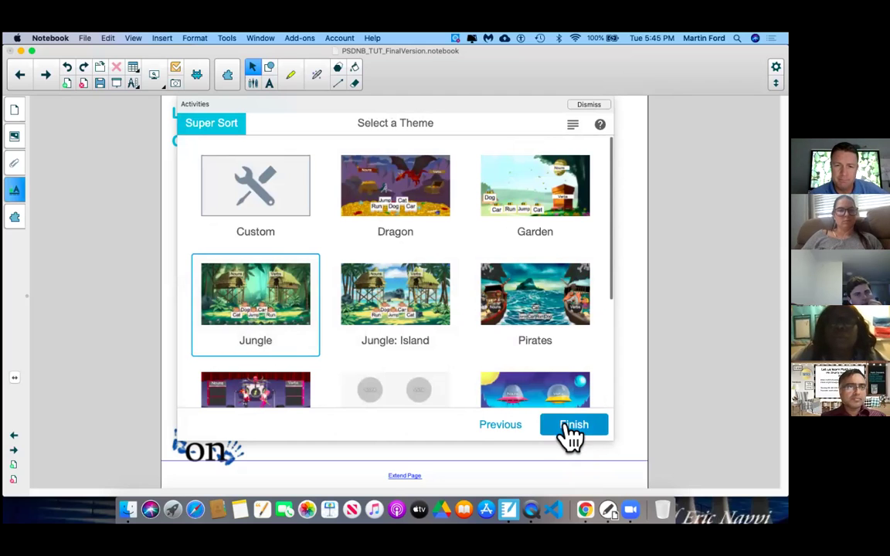
pyautogui.click(531, 100)
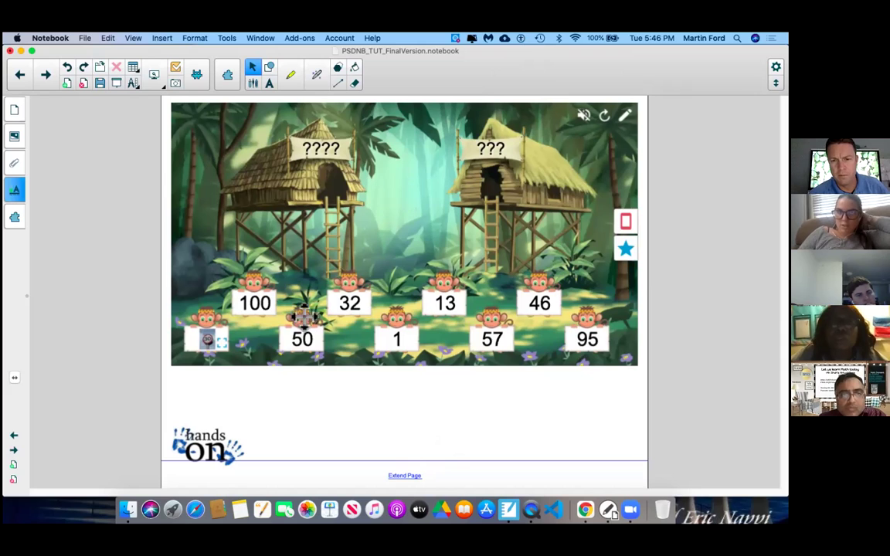
# - Turn on the SMART Spotlight over the Super Sort page and reposition its lit circle
pyautogui.click(455, 39)
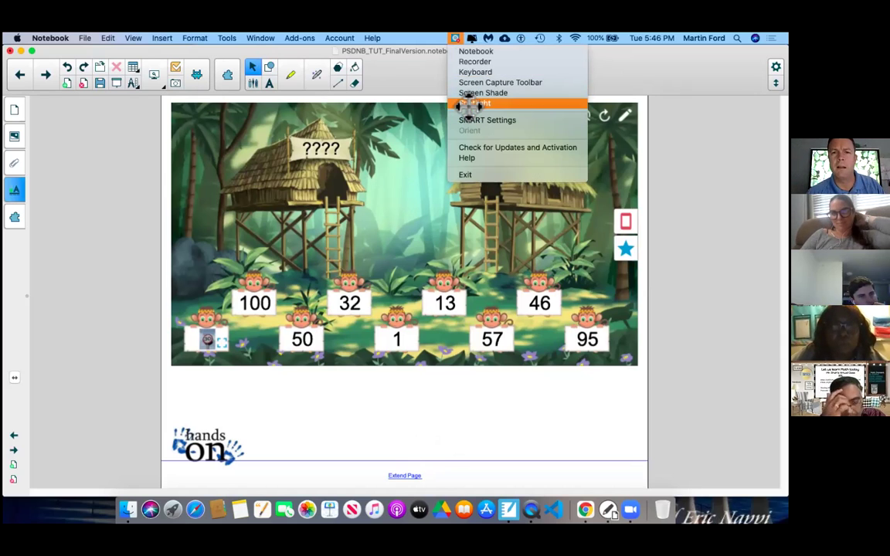
pyautogui.click(476, 103)
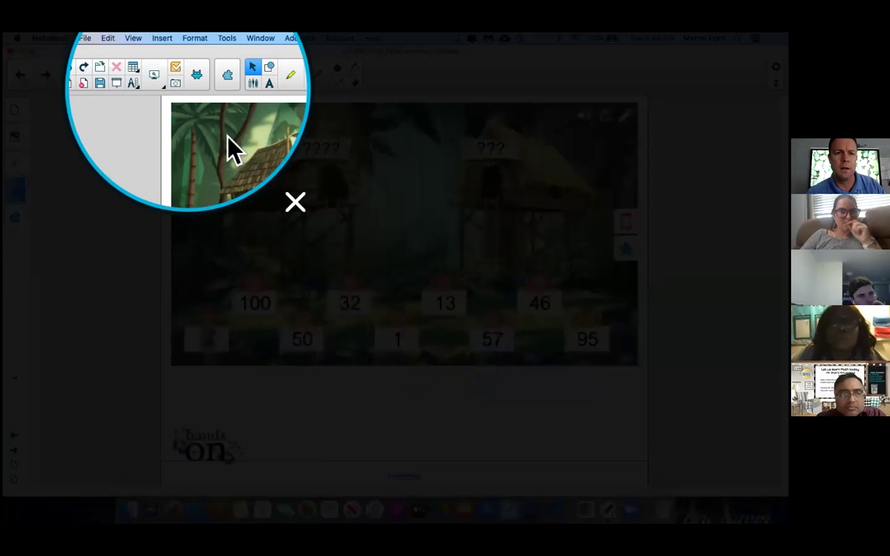
pyautogui.moveTo(293, 177); pyautogui.dragTo(202, 97)
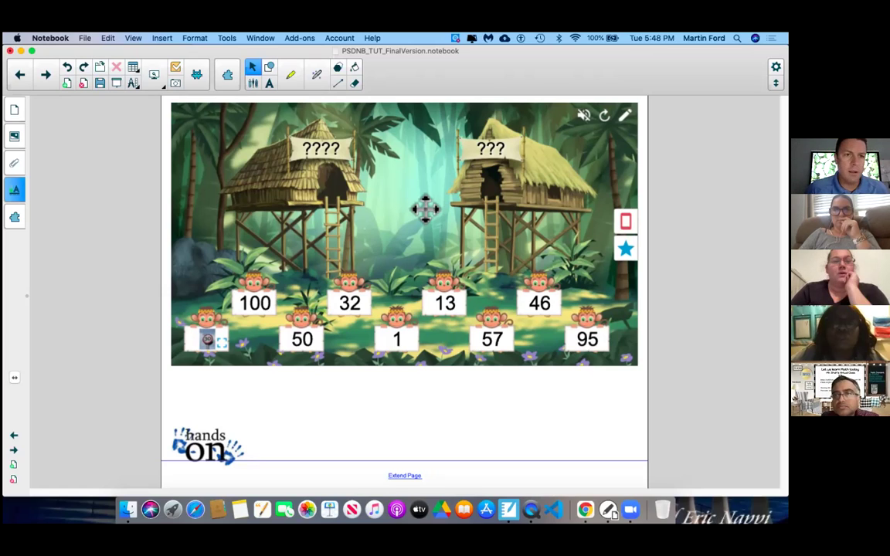
pyautogui.click(46, 38)
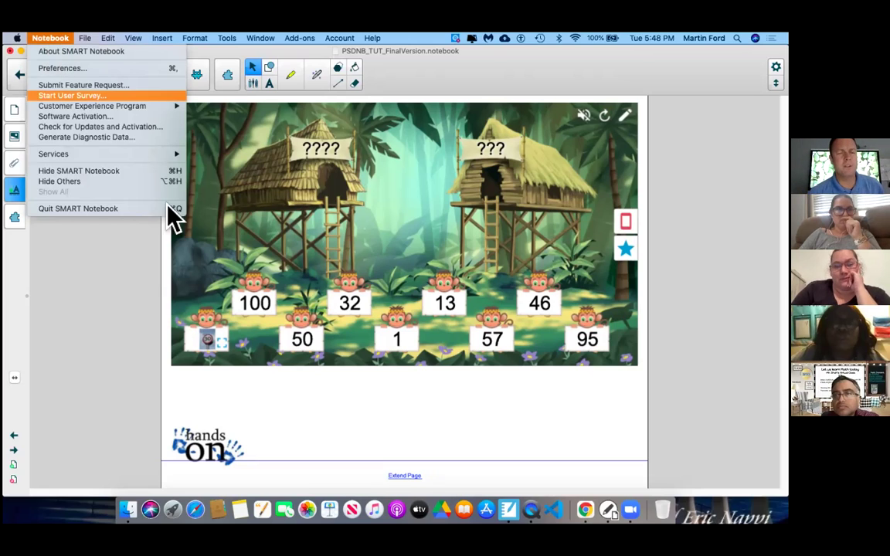
pyautogui.click(135, 286)
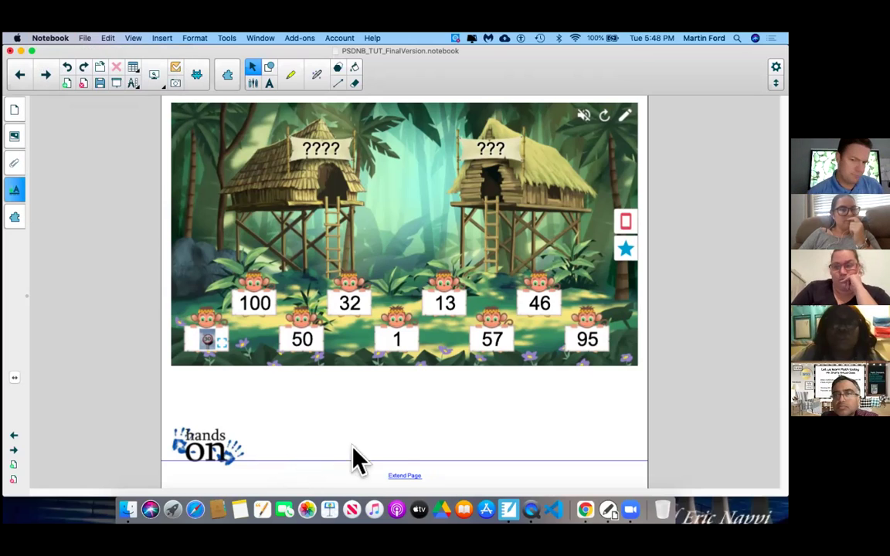